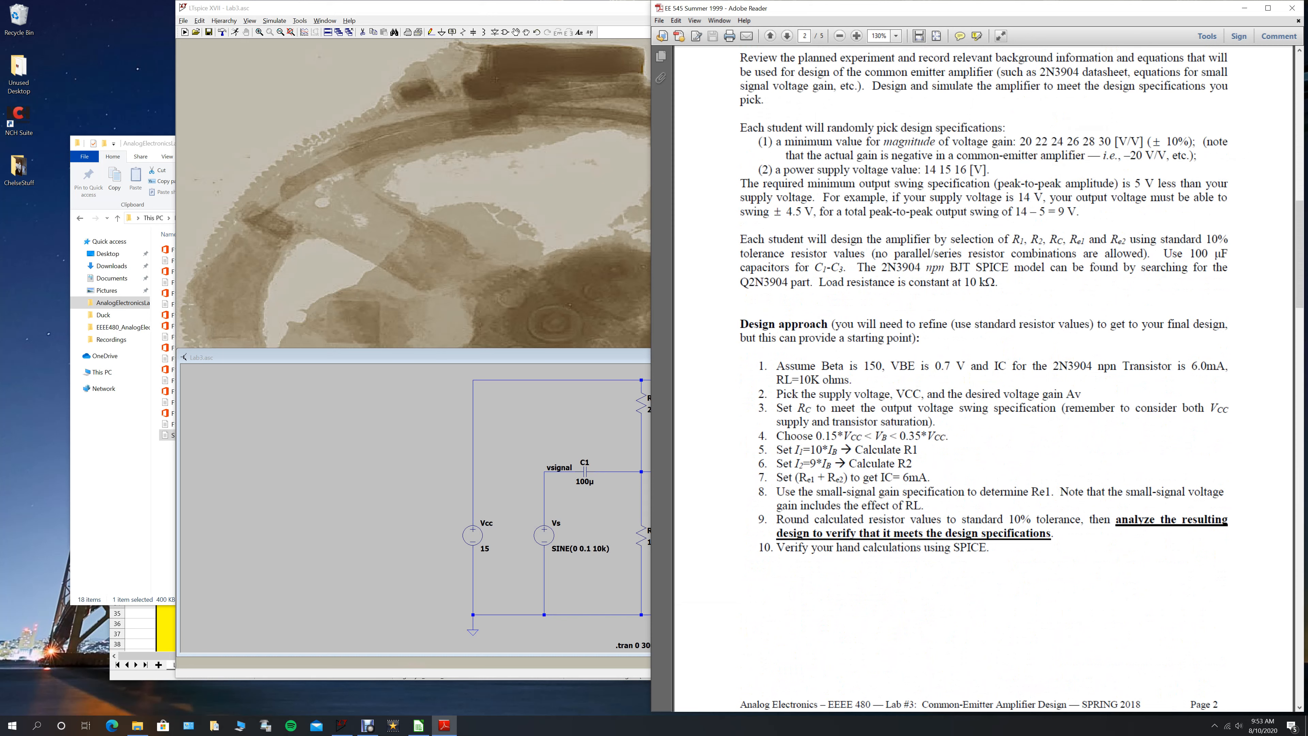
- Review the standard-tolerance rounding and SPICE verification items in the lab handout, and bring up the Lab3.asc schematic maximized in LTspice
{"action": "left_click_drag", "start_coordinate": [946, 520], "coordinate": [1111, 519]}
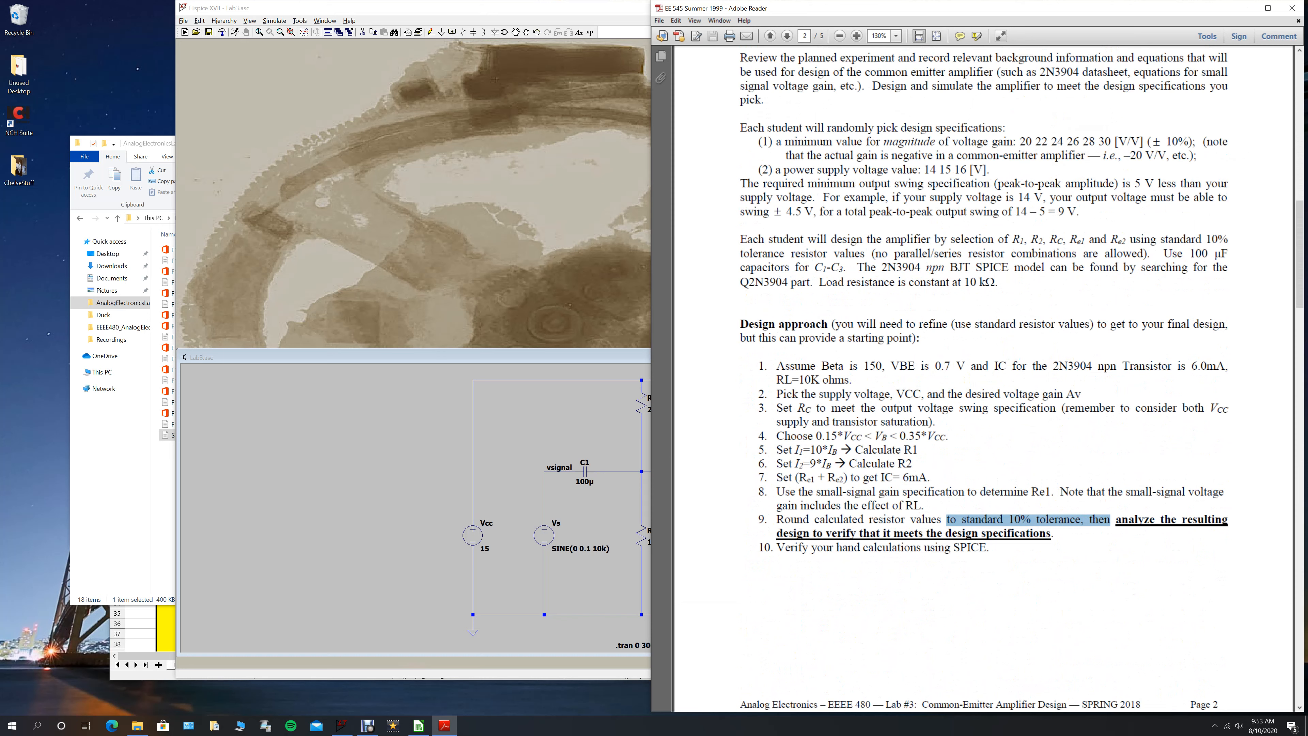
{"action": "triple_click", "coordinate": [784, 547]}
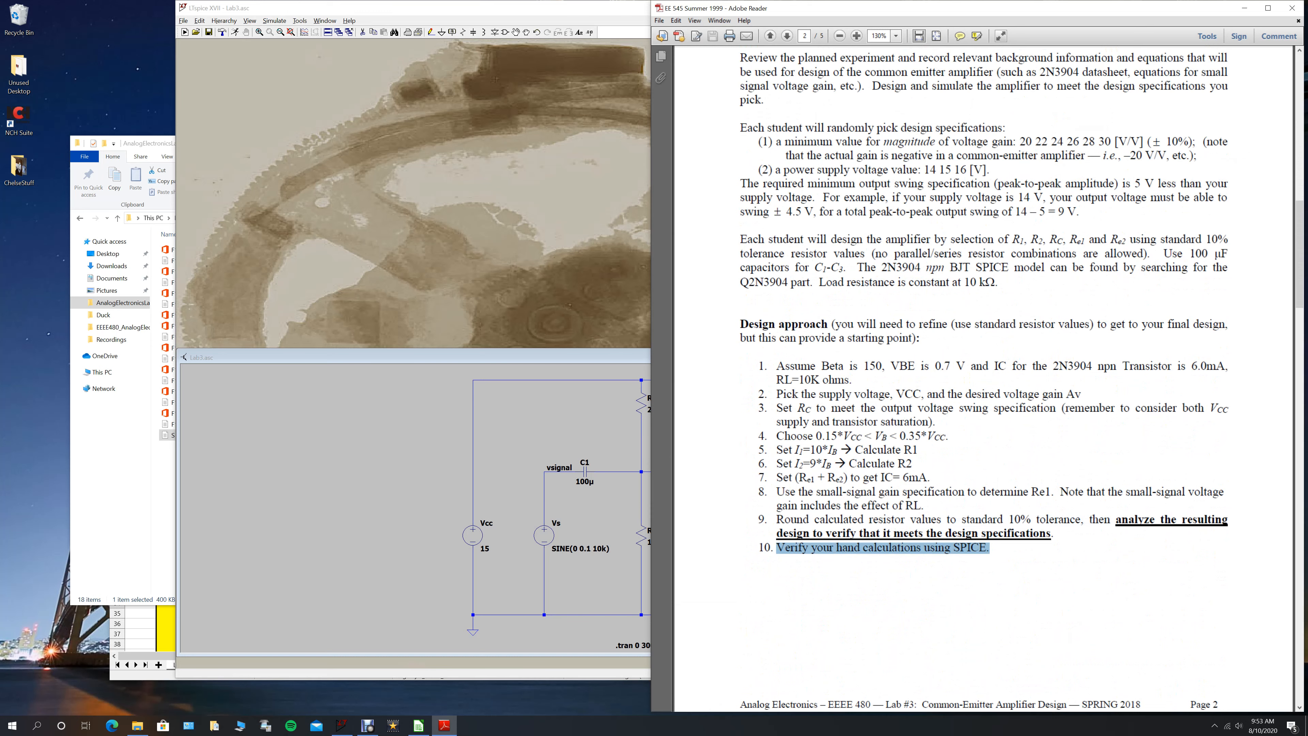
{"action": "key", "text": "alt+Tab"}
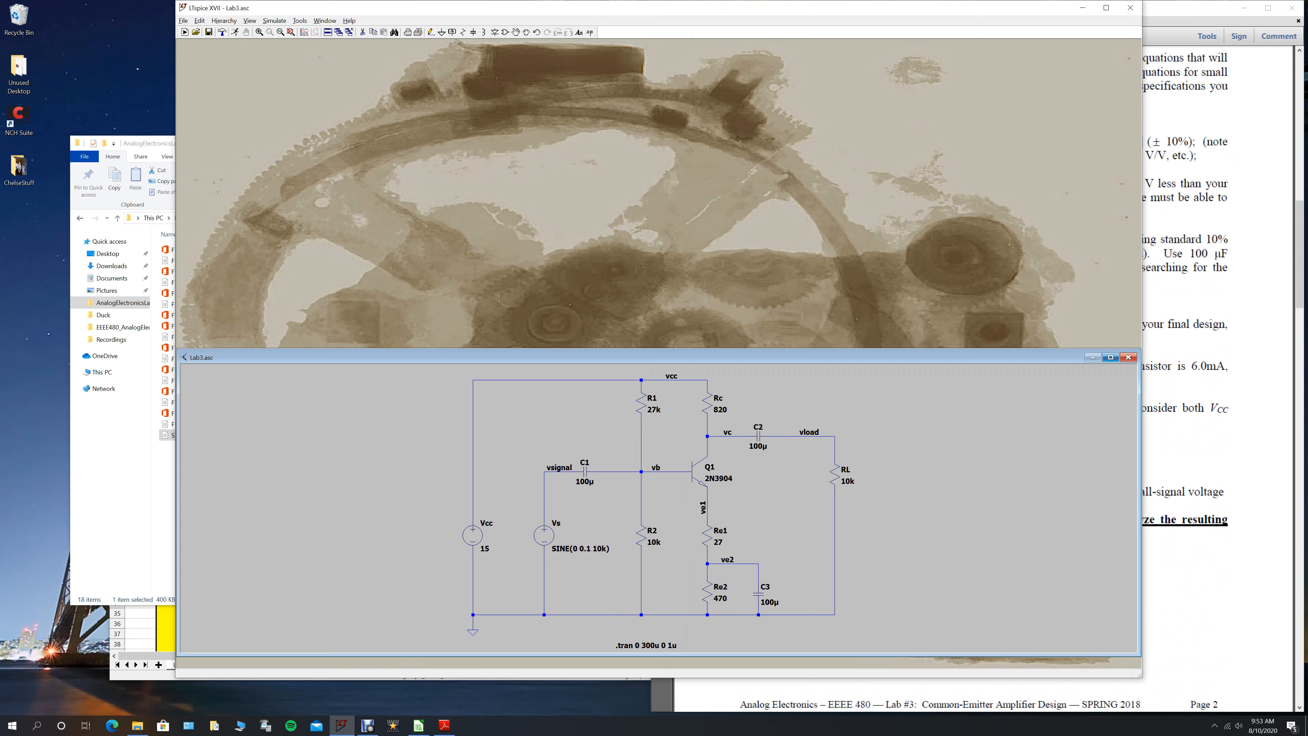
{"action": "left_click", "coordinate": [1109, 357]}
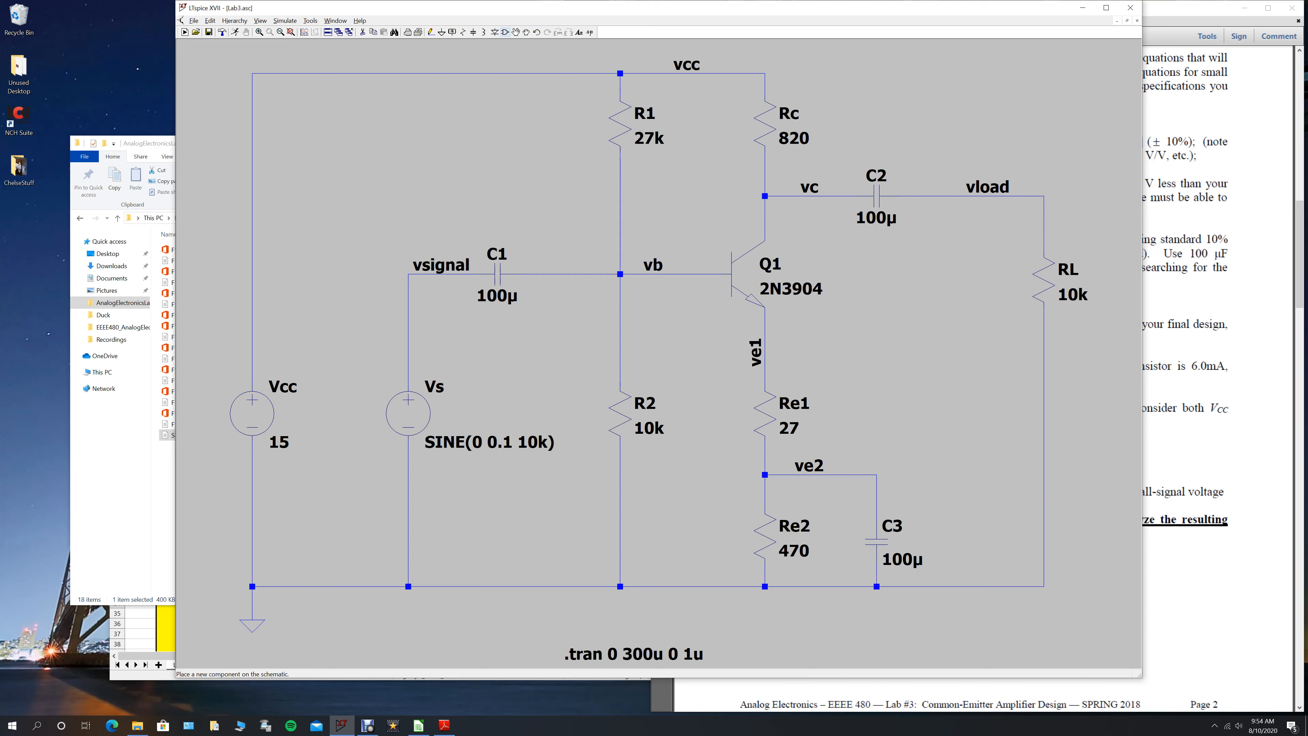
- Place one npn transistor in the empty area between Q1 and RL
{"action": "left_click", "coordinate": [505, 32]}
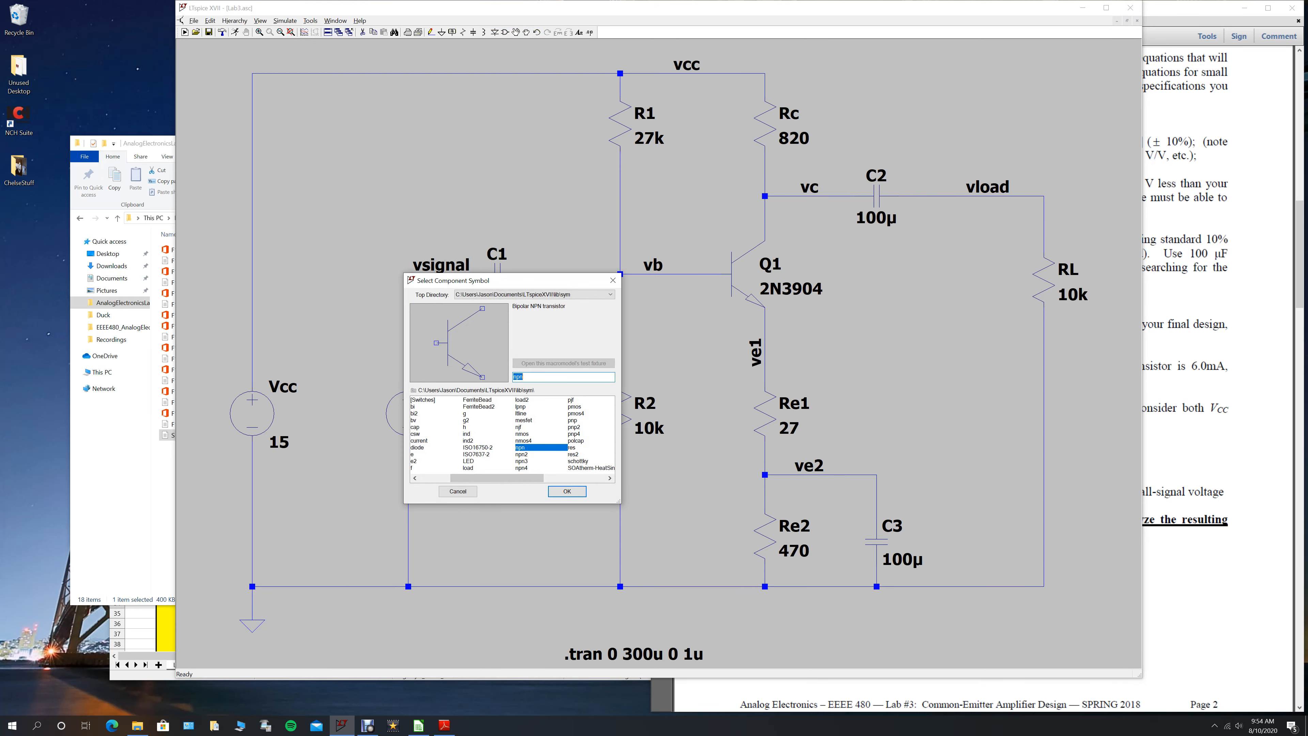
{"action": "left_click", "coordinate": [566, 491]}
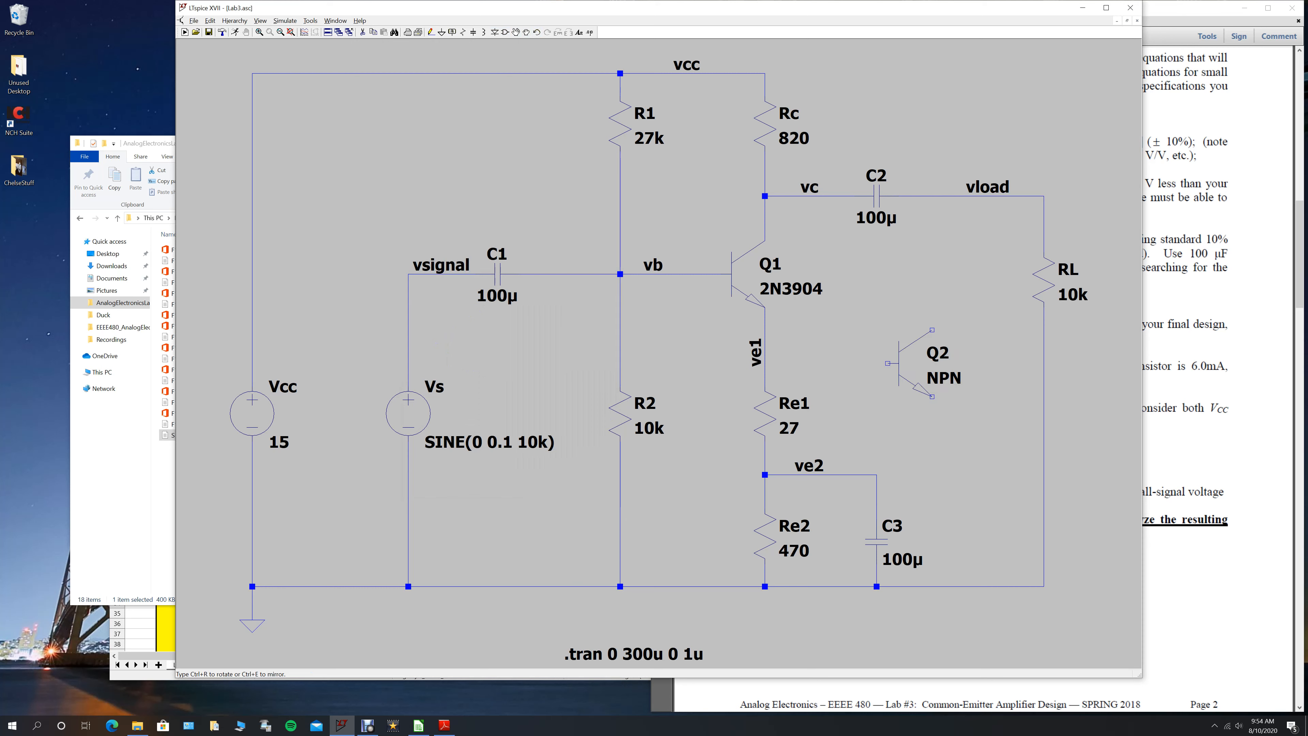
{"action": "left_click", "coordinate": [865, 296]}
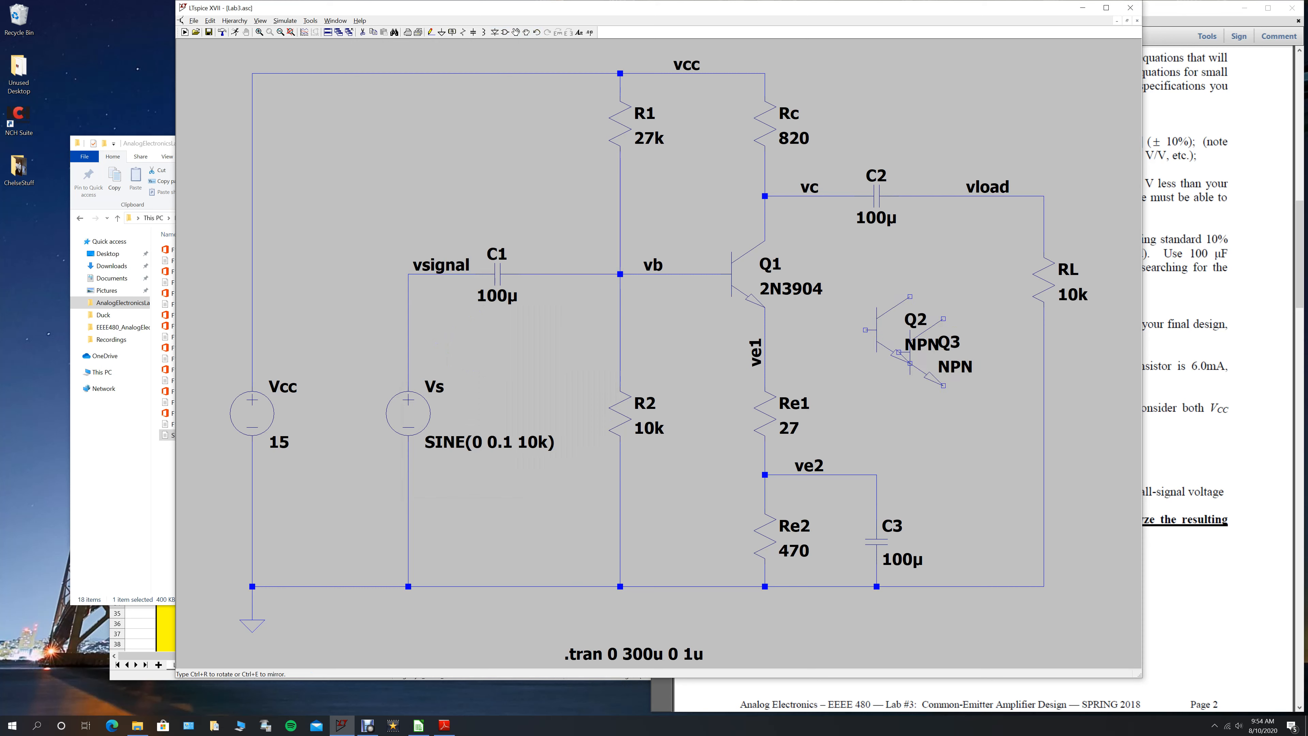
{"action": "key", "text": "Escape"}
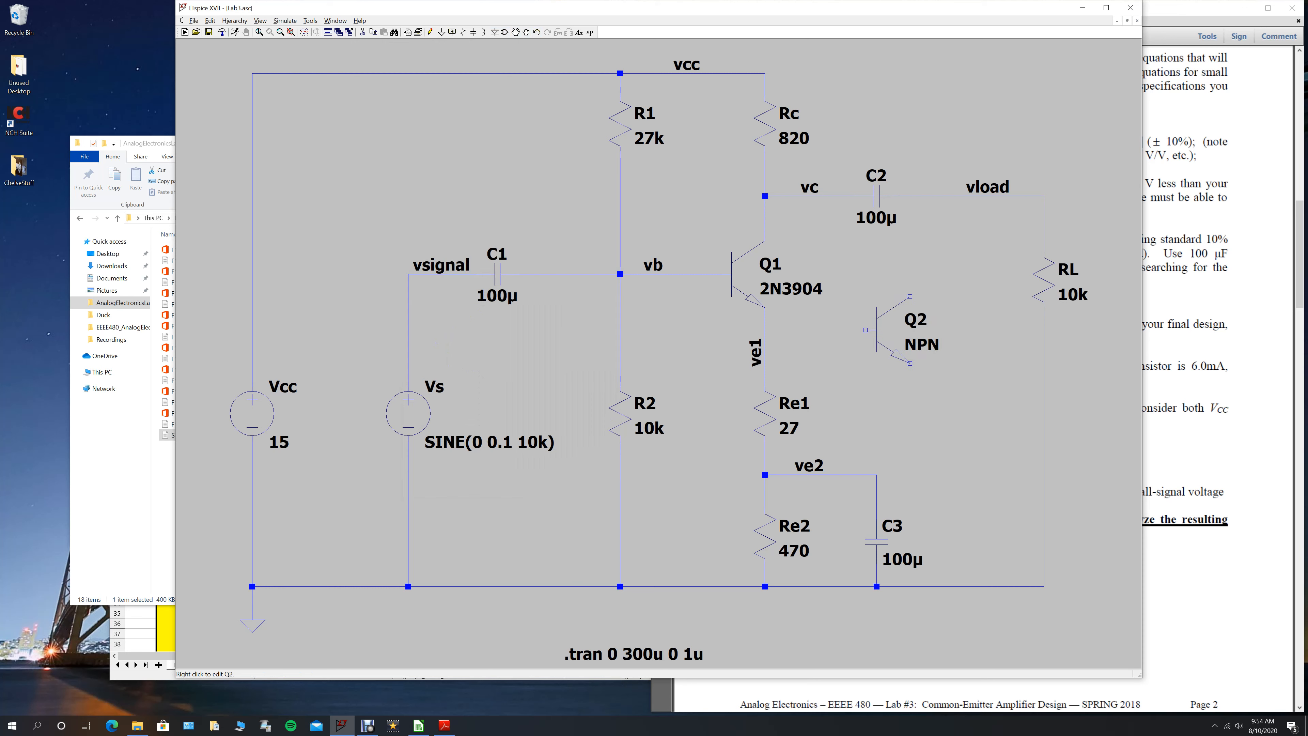
- Assign the 2N3904 model to the newly placed transistor, and delete that extra transistor from the schematic
{"action": "right_click", "coordinate": [894, 329]}
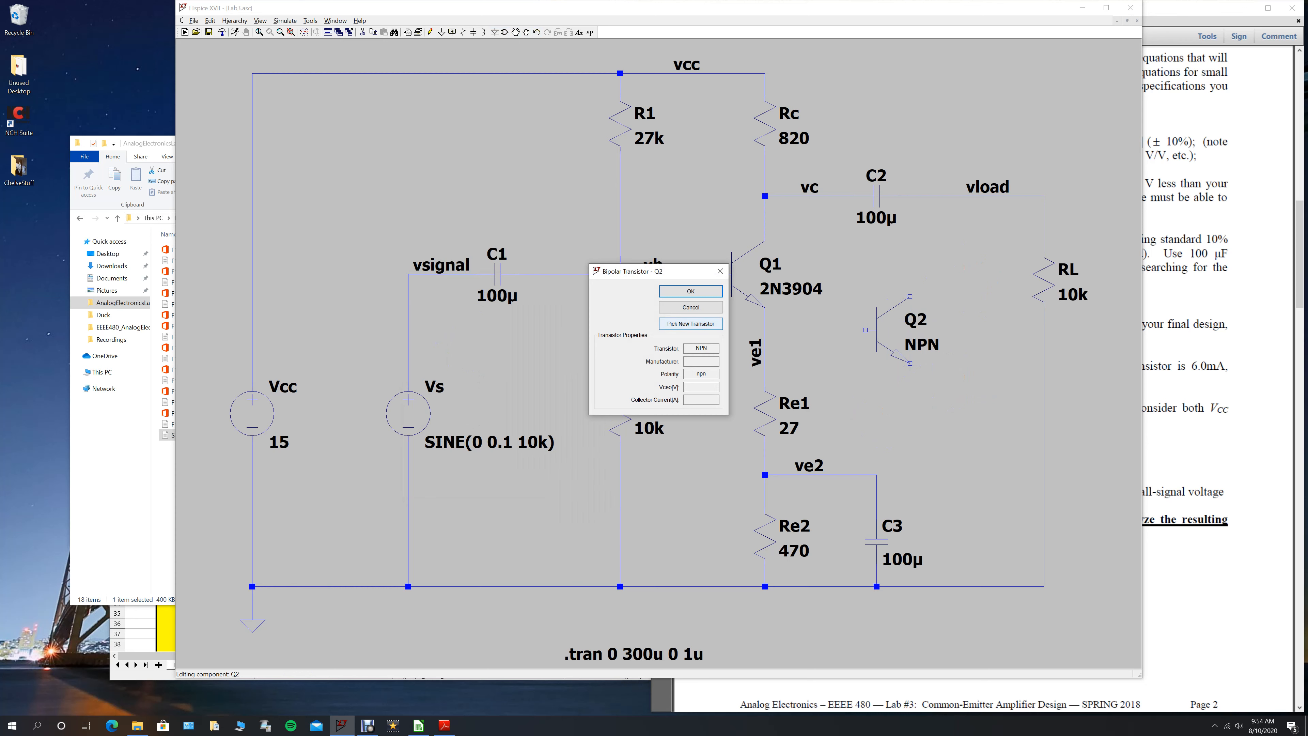
{"action": "left_click", "coordinate": [691, 324]}
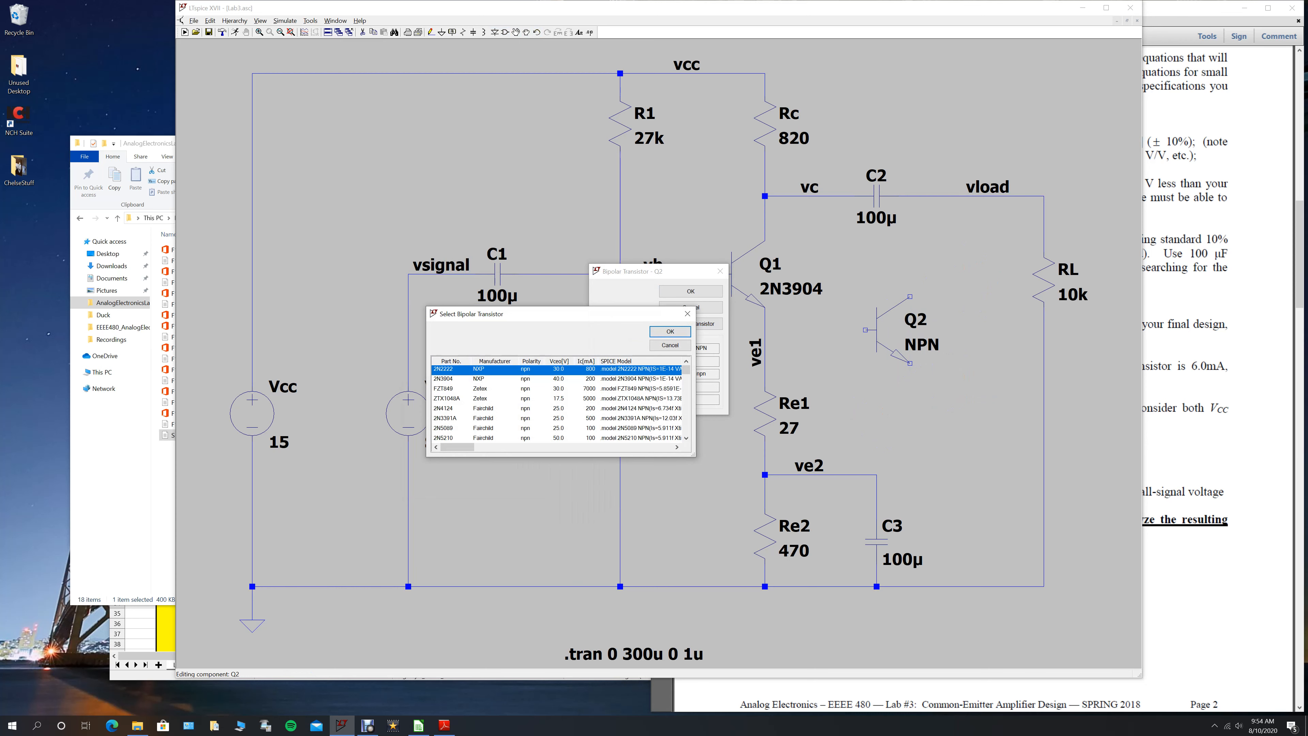
{"action": "left_click", "coordinate": [444, 378]}
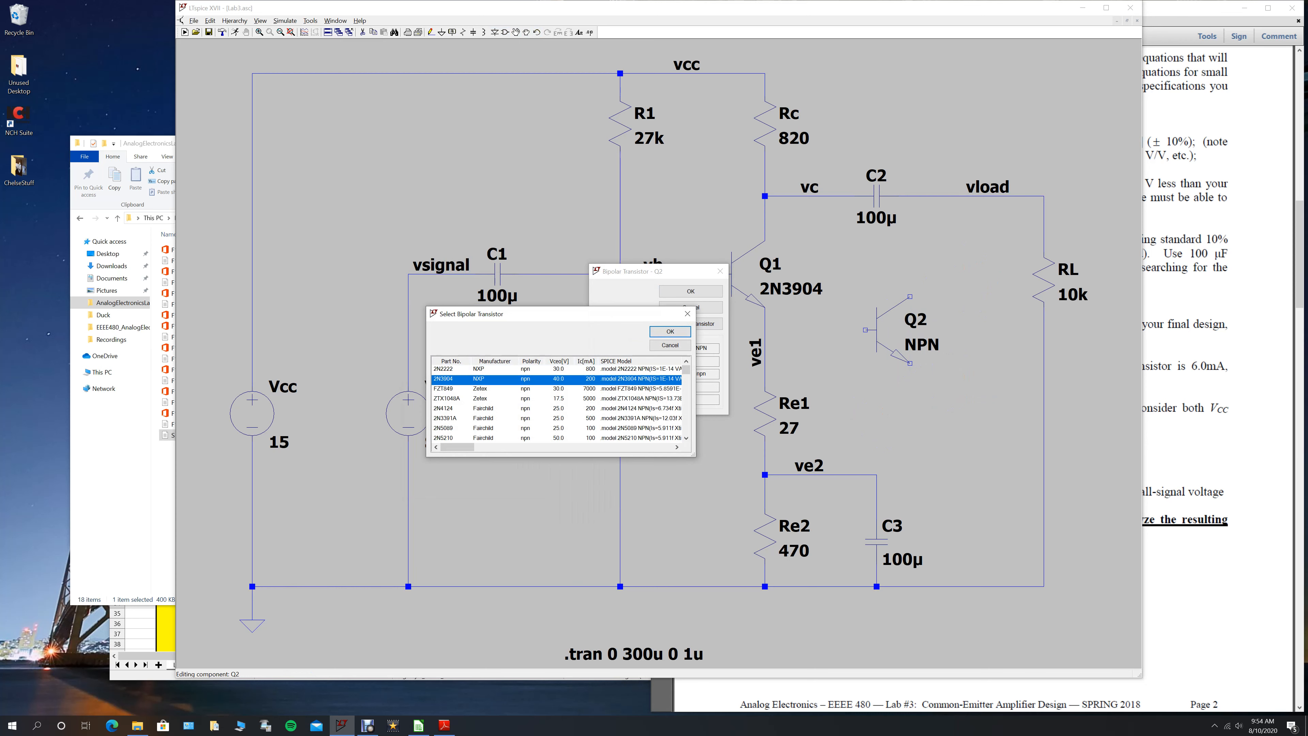
{"action": "left_click", "coordinate": [670, 332]}
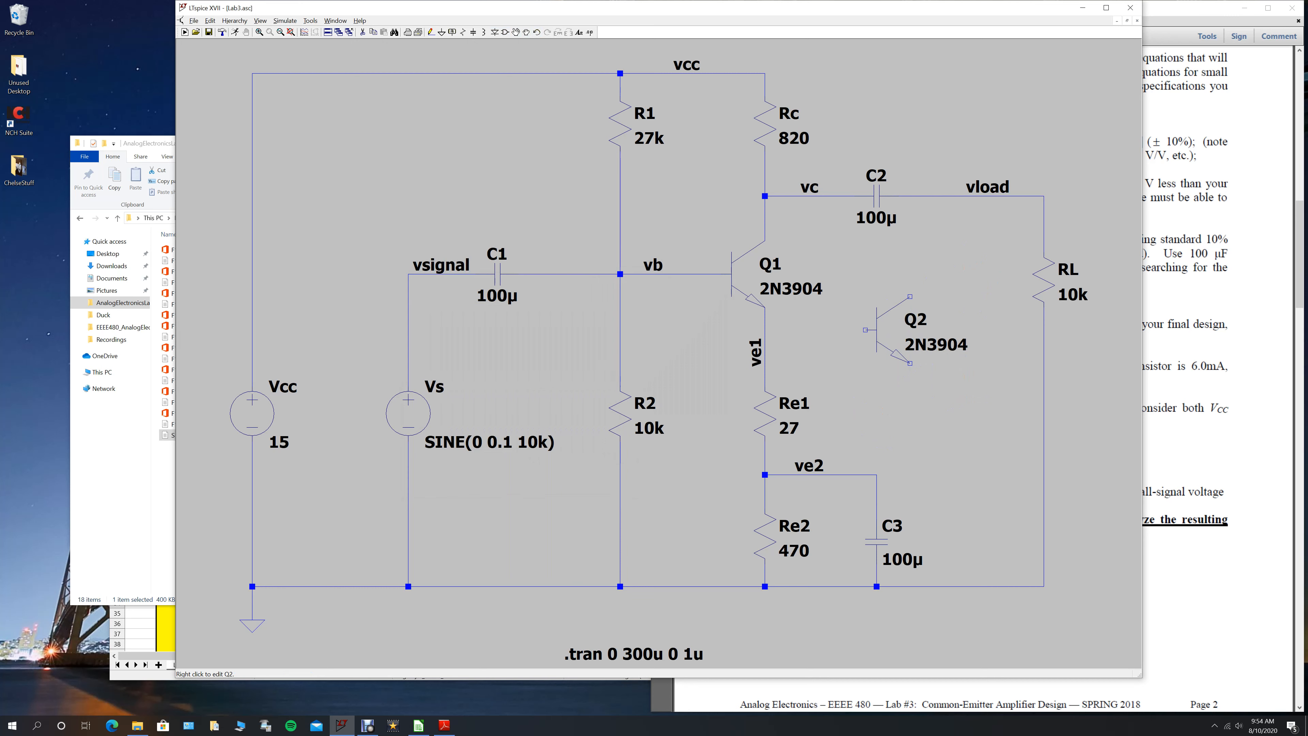
{"action": "key", "text": "Delete"}
{"action": "left_click", "coordinate": [886, 330]}
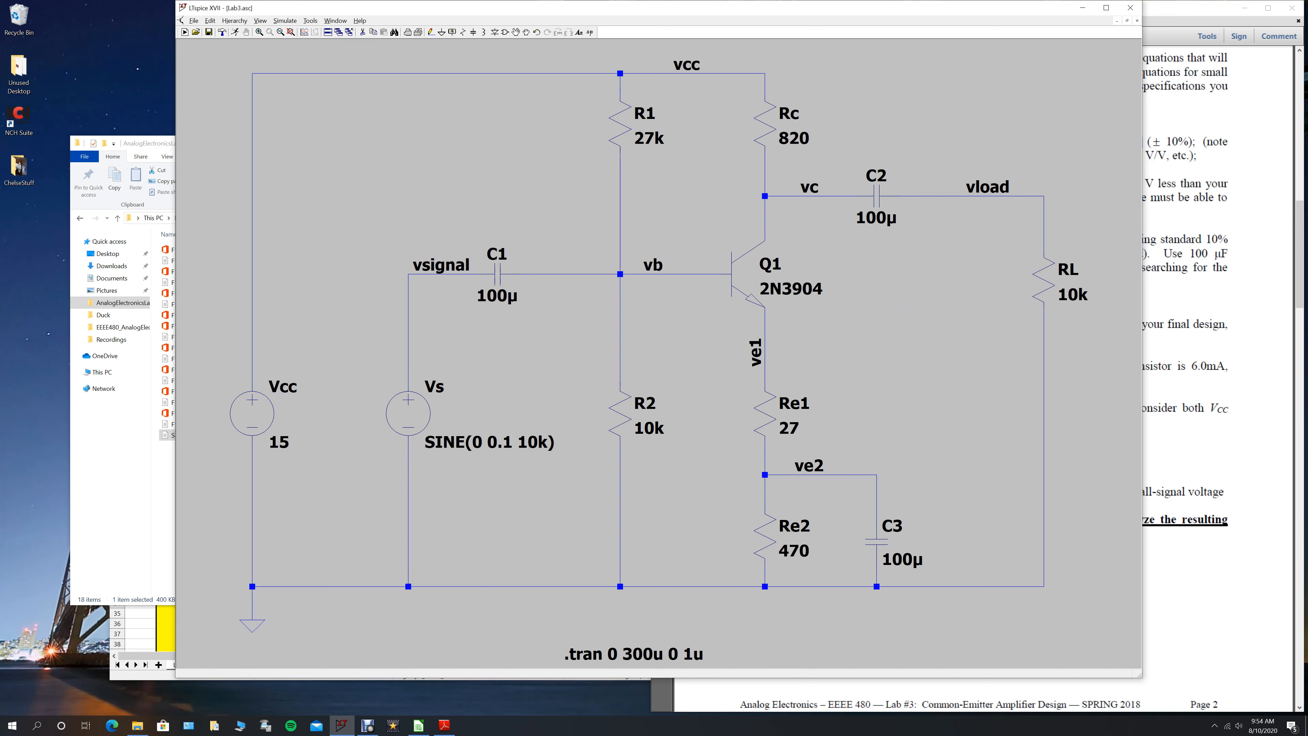
- Review the DC offset, amplitude and frequency of the Vs sine source
{"action": "left_click_drag", "start_coordinate": [515, 355], "coordinate": [634, 242]}
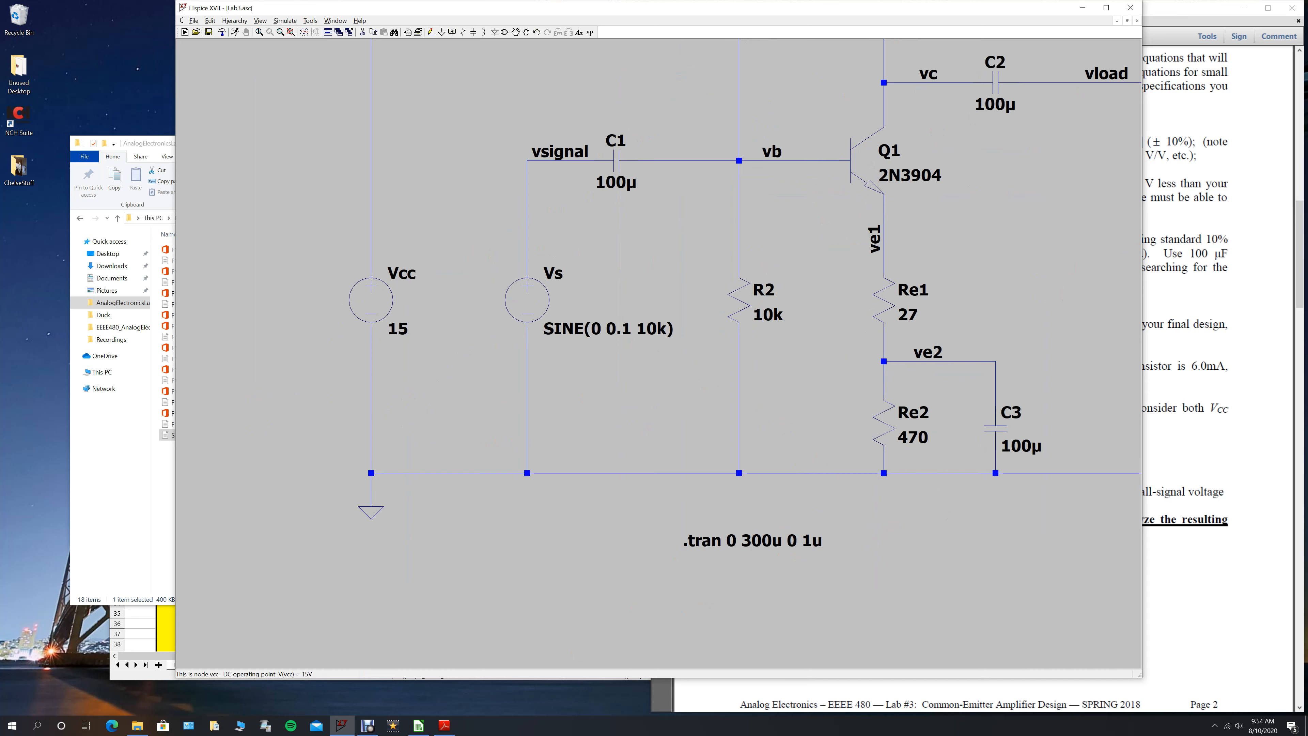
{"action": "left_click", "coordinate": [291, 32]}
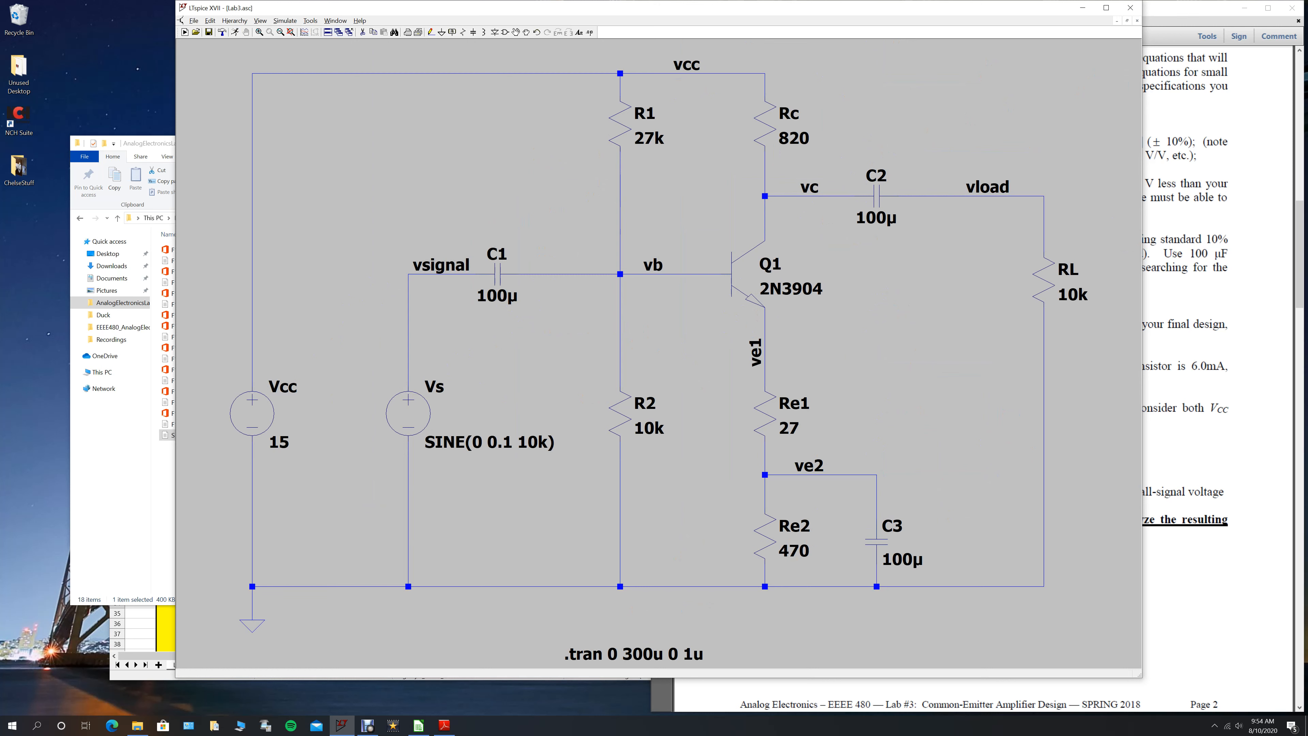
{"action": "right_click", "coordinate": [408, 412]}
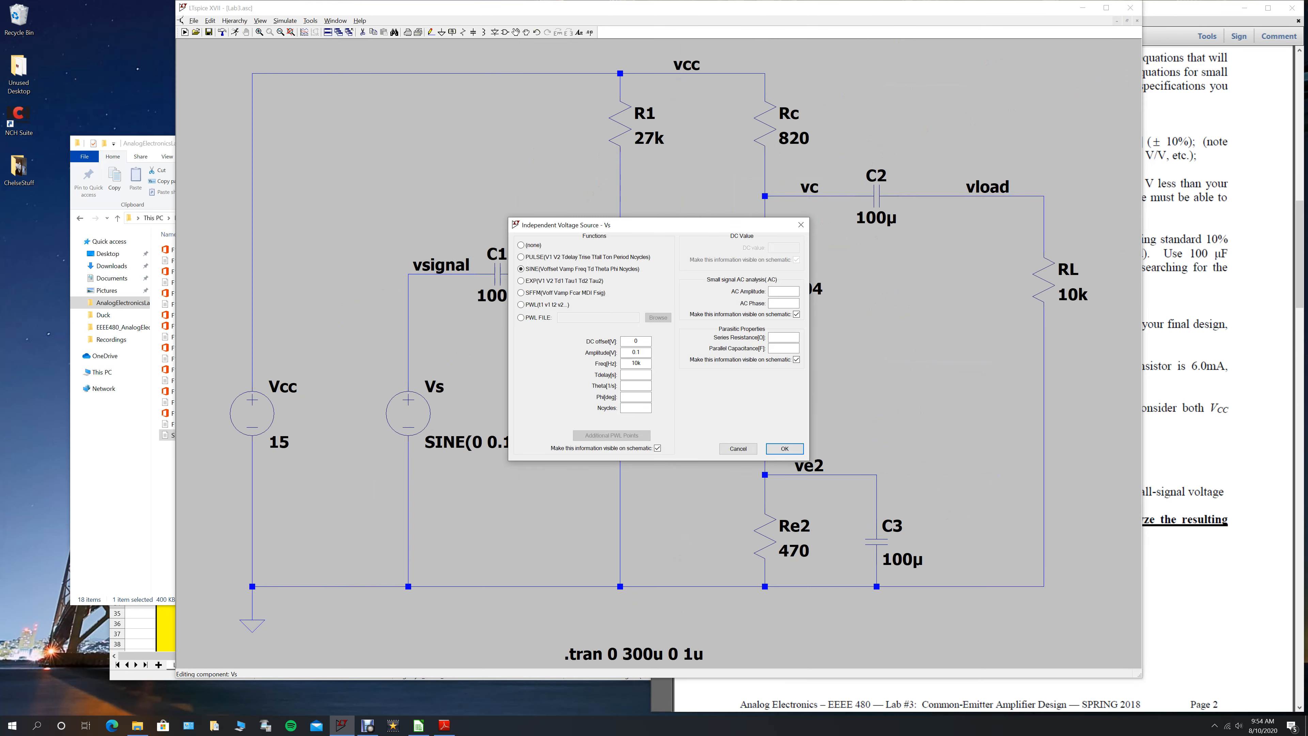
{"action": "double_click", "coordinate": [636, 363]}
{"action": "double_click", "coordinate": [636, 352]}
{"action": "double_click", "coordinate": [635, 341]}
{"action": "left_click", "coordinate": [784, 448]}
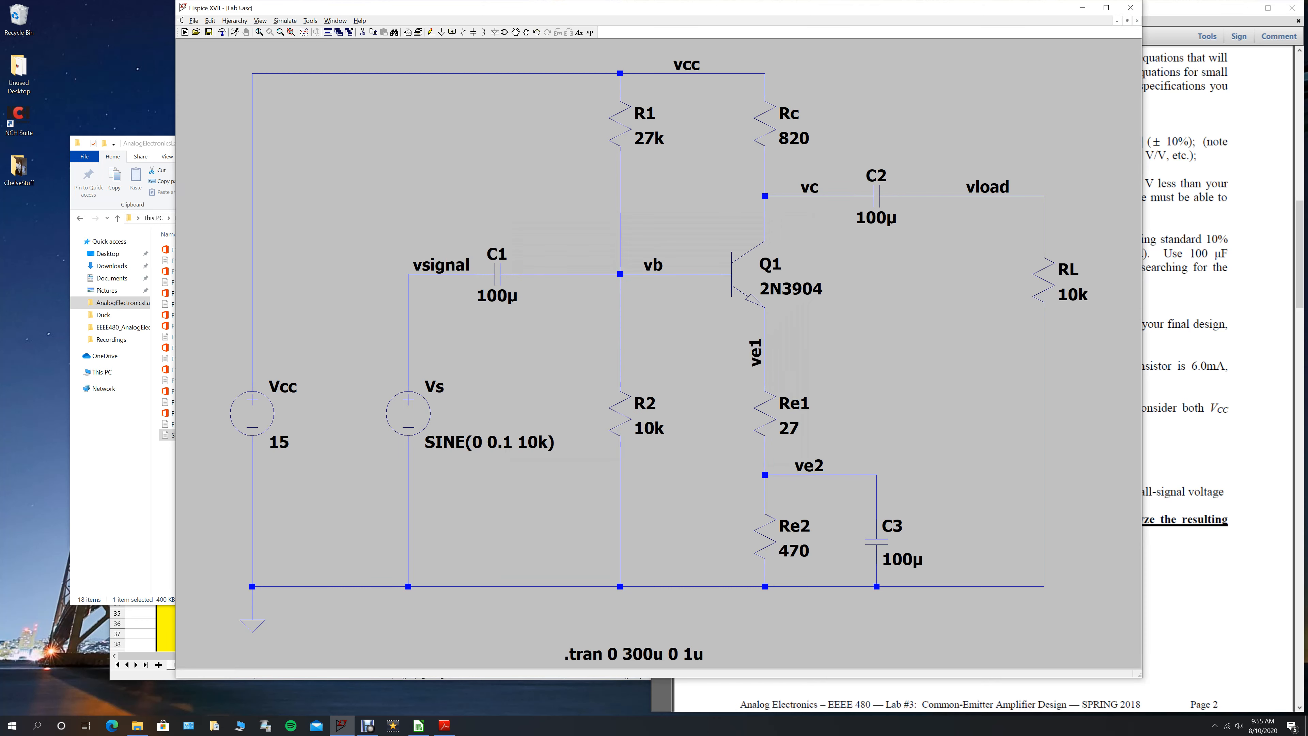
- Switch to the lab handout in Adobe Reader and find the required signal frequency and amplitude in the Lab Exercise section
{"action": "left_click", "coordinate": [1200, 443]}
{"action": "scroll", "coordinate": [1199, 444], "scroll_direction": "down", "scroll_amount": 5}
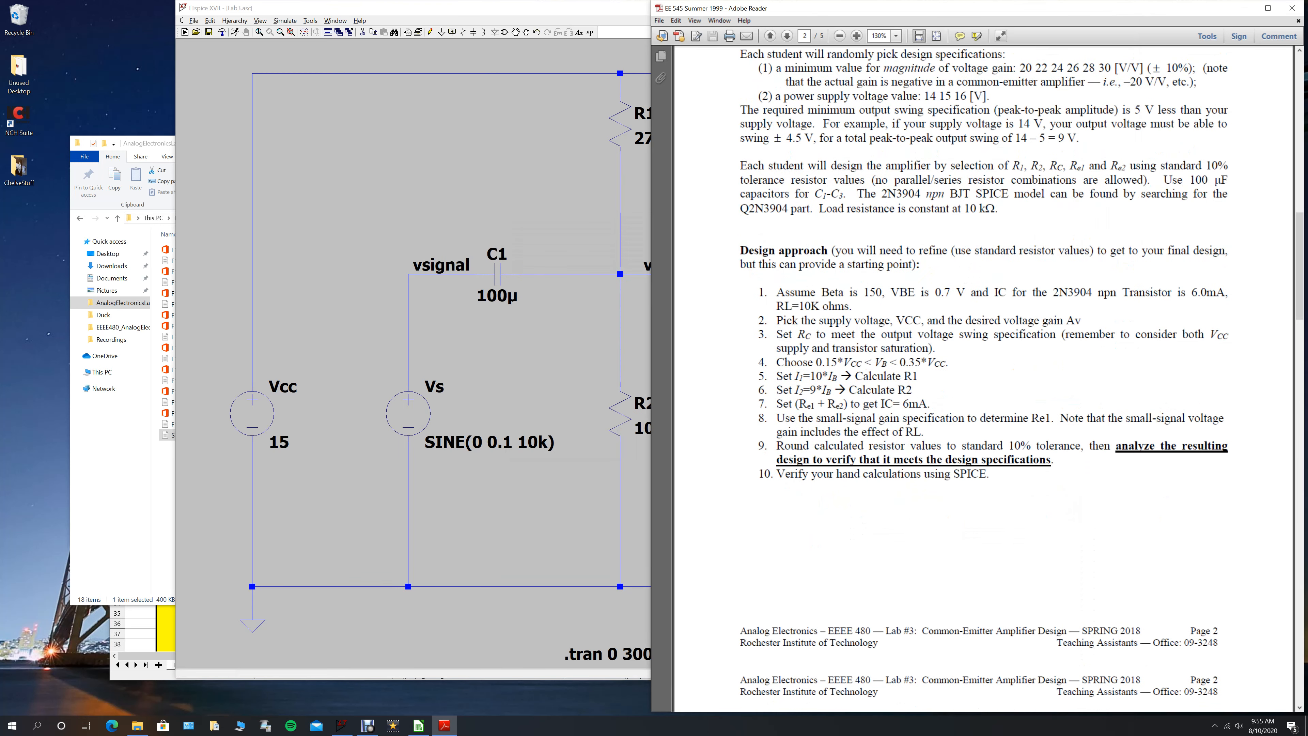
{"action": "scroll", "coordinate": [984, 379], "scroll_direction": "down", "scroll_amount": 3}
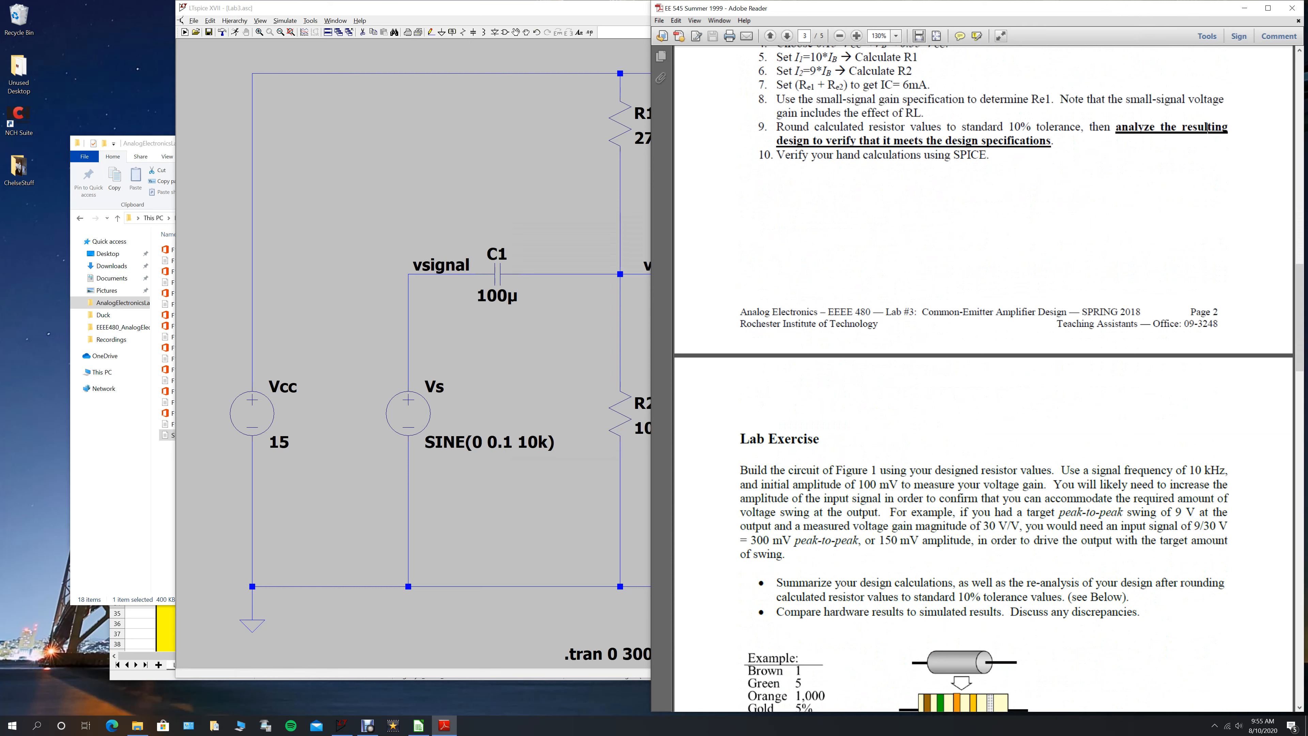
{"action": "left_click_drag", "start_coordinate": [858, 484], "coordinate": [897, 484]}
{"action": "left_click_drag", "start_coordinate": [1189, 470], "coordinate": [1227, 470]}
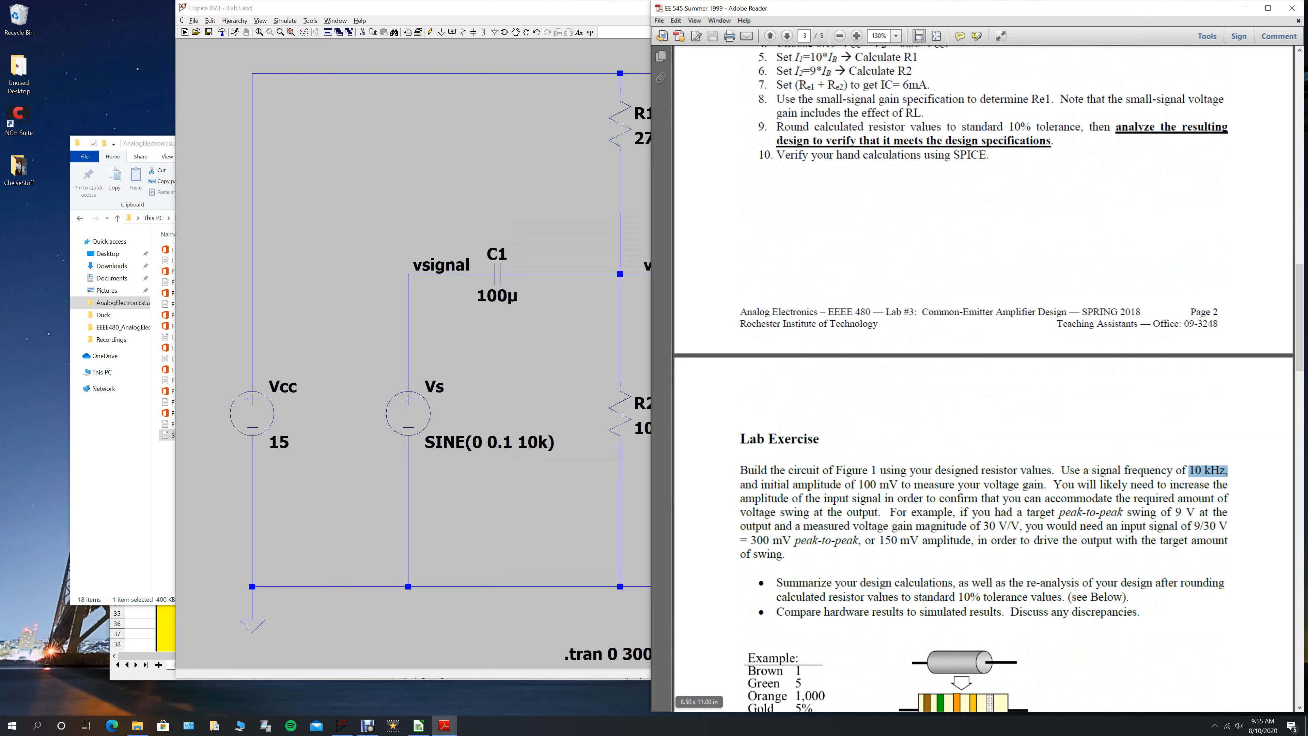
- In LTspice, review the transient command's stop time and maximum timestep, and run the simulation
{"action": "key", "text": "alt+Tab"}
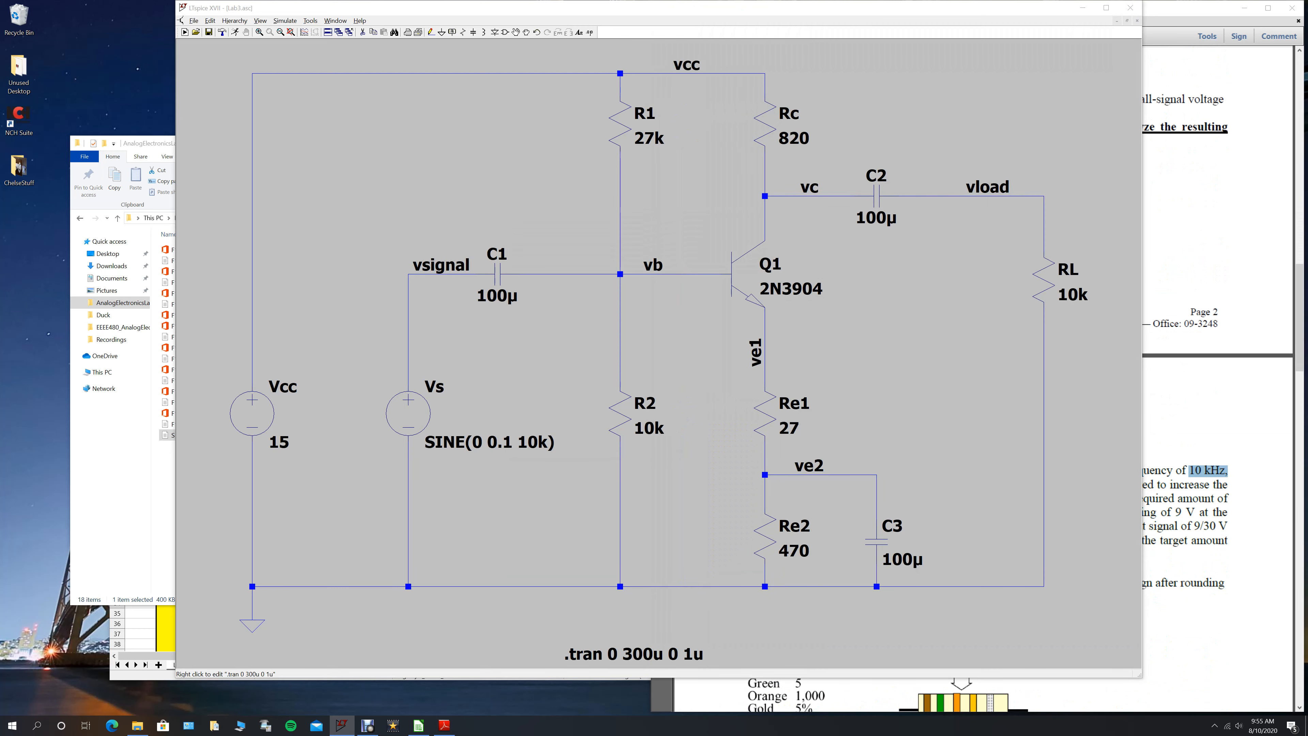
{"action": "right_click", "coordinate": [633, 654]}
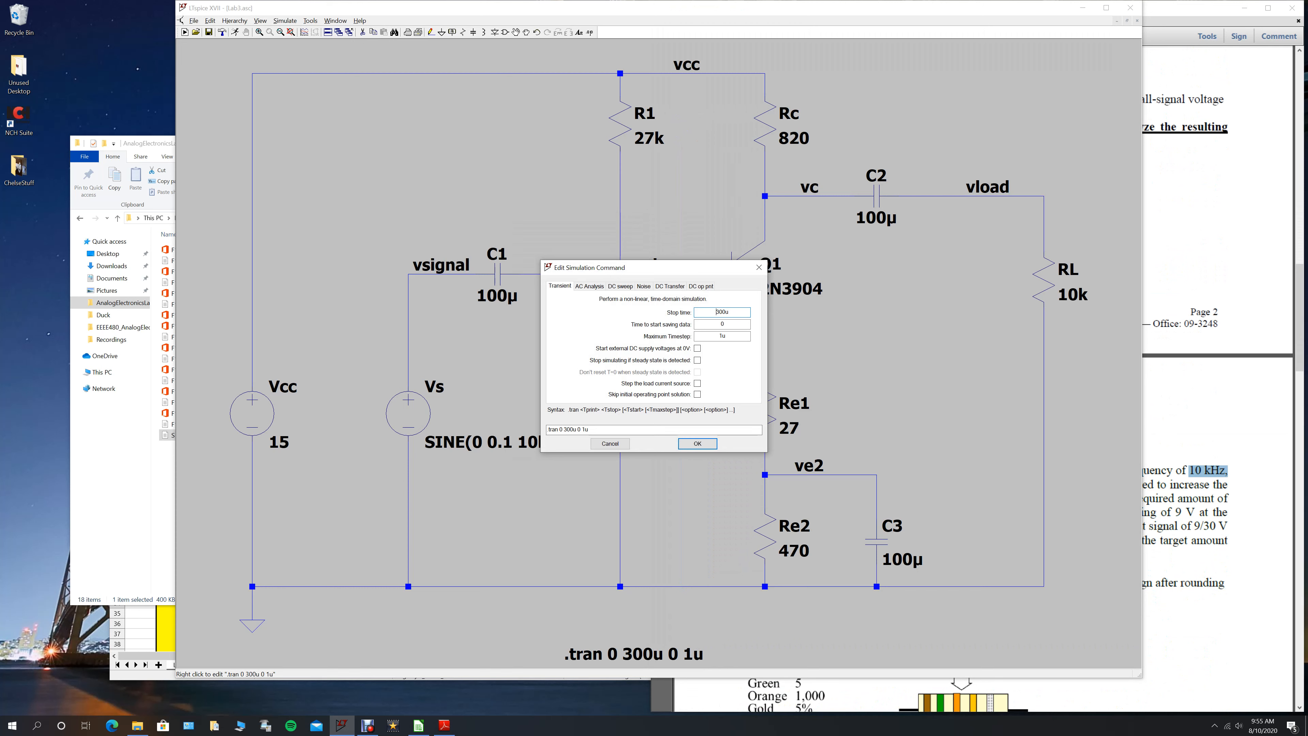
{"action": "double_click", "coordinate": [716, 311]}
{"action": "left_click", "coordinate": [726, 336]}
{"action": "double_click", "coordinate": [724, 336]}
{"action": "left_click", "coordinate": [697, 443]}
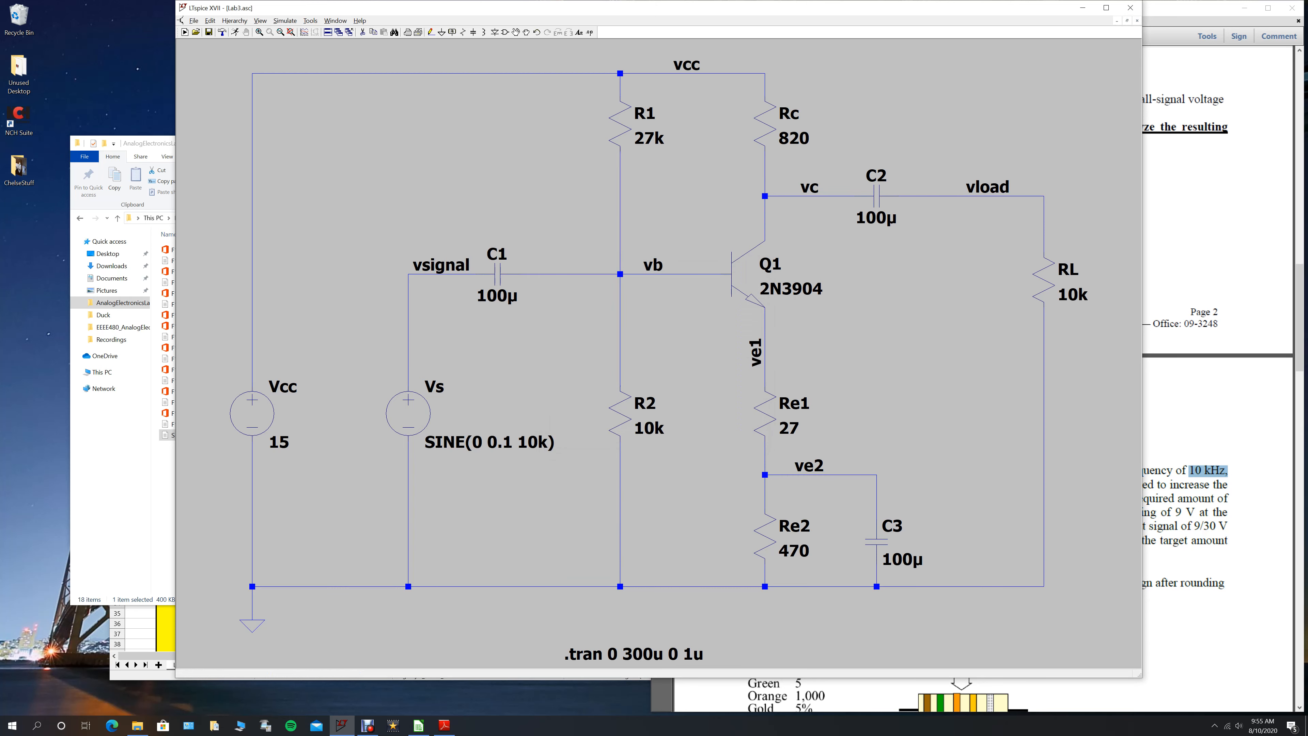
{"action": "left_click", "coordinate": [235, 32]}
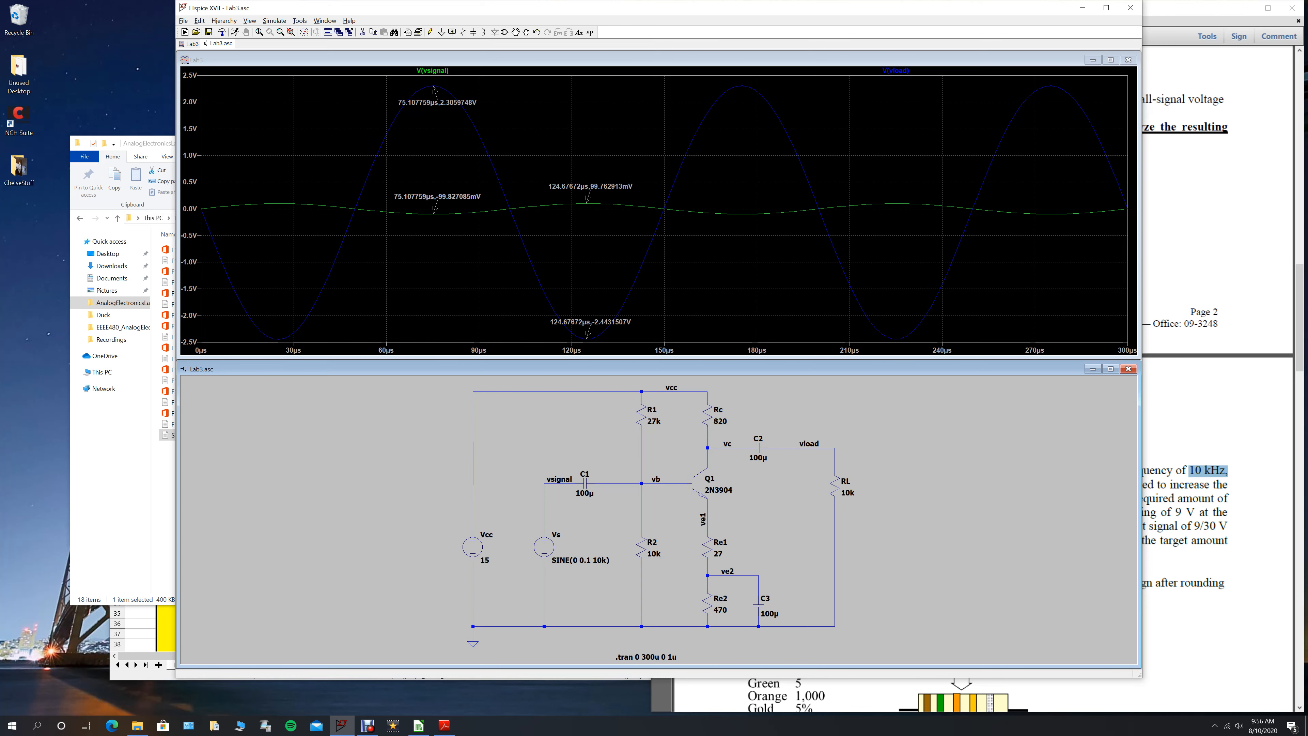
- In LibreOffice Calc, examine the schematic and 200mVpp waveform areas of the Lab3P_CEAmp sheet, and return to the LTspice waveform plot
{"action": "left_click", "coordinate": [140, 634]}
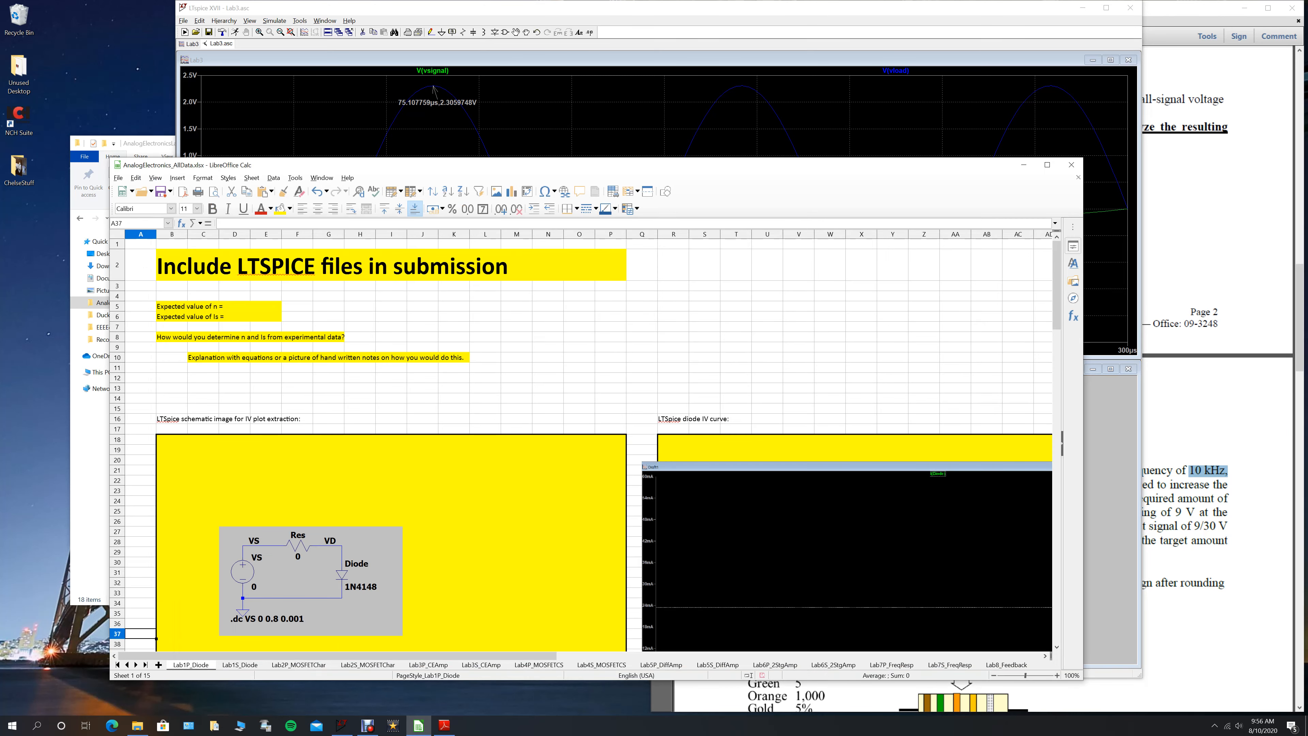
{"action": "left_click", "coordinate": [428, 664]}
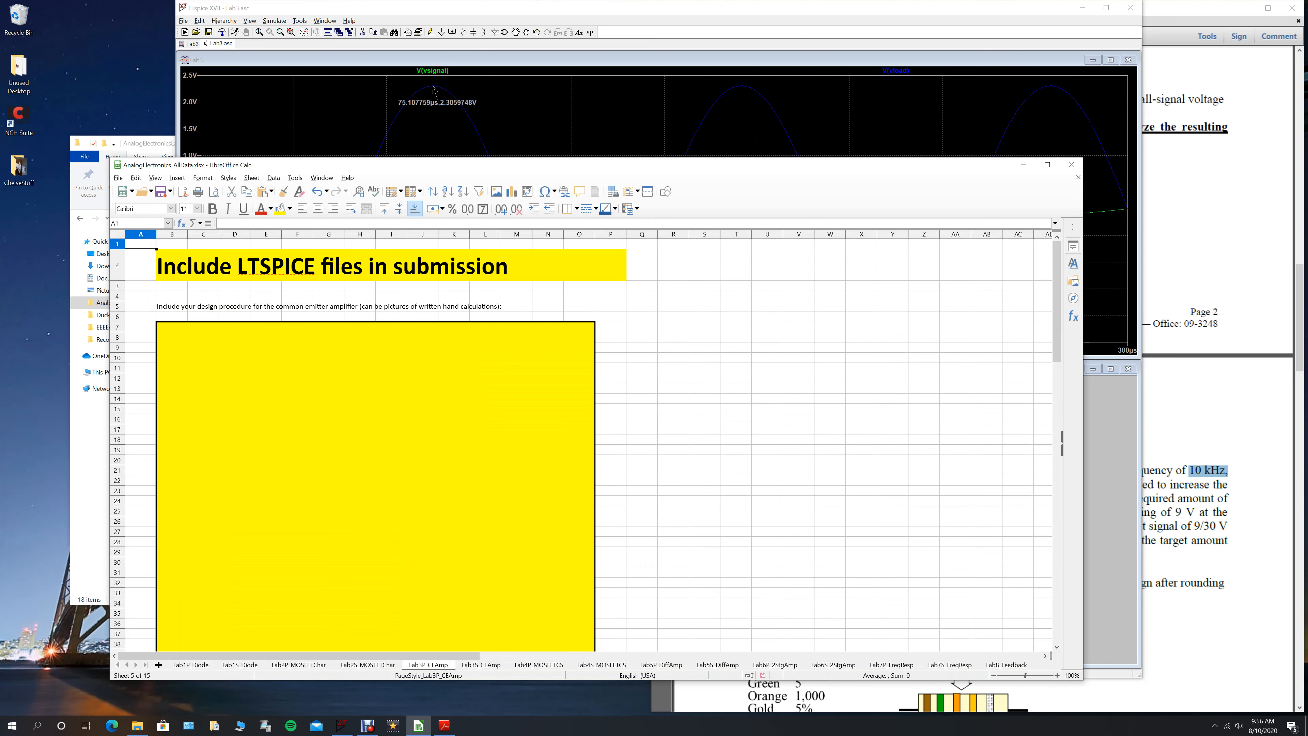
{"action": "scroll", "coordinate": [580, 499], "scroll_direction": "down", "scroll_amount": 14}
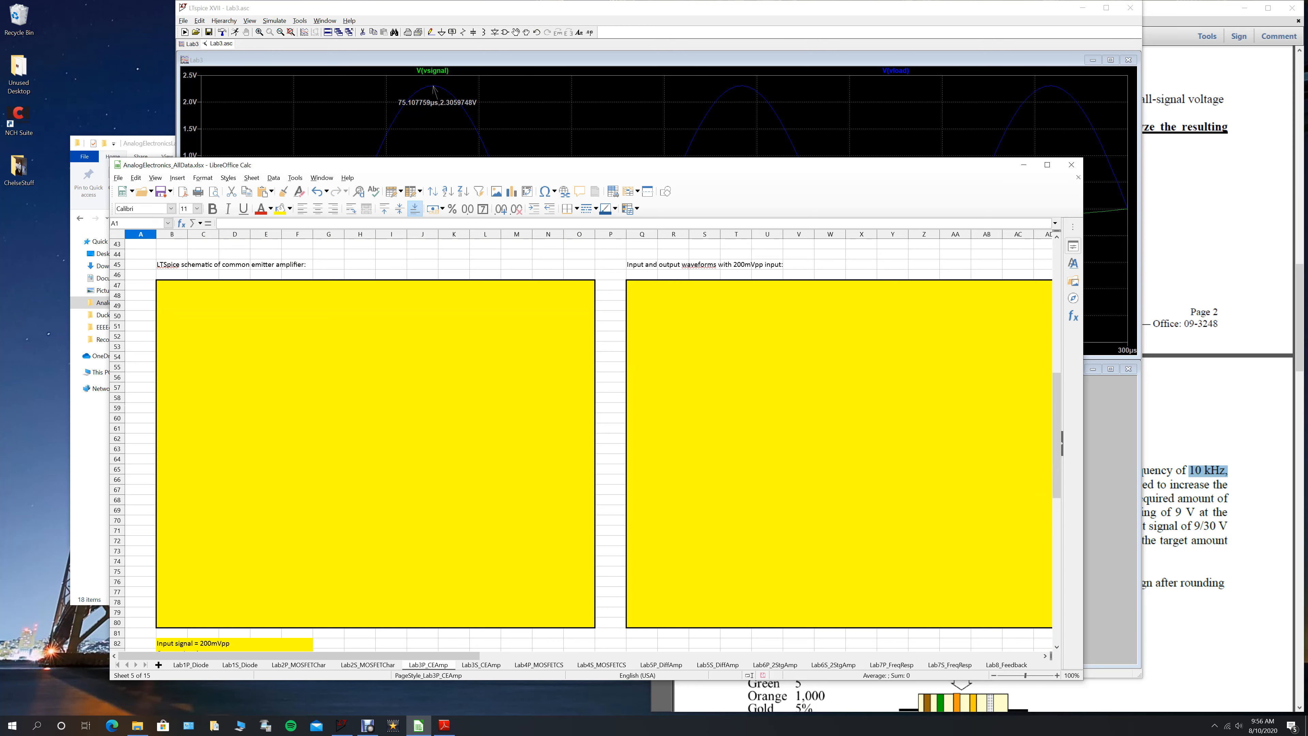
{"action": "left_click", "coordinate": [434, 92]}
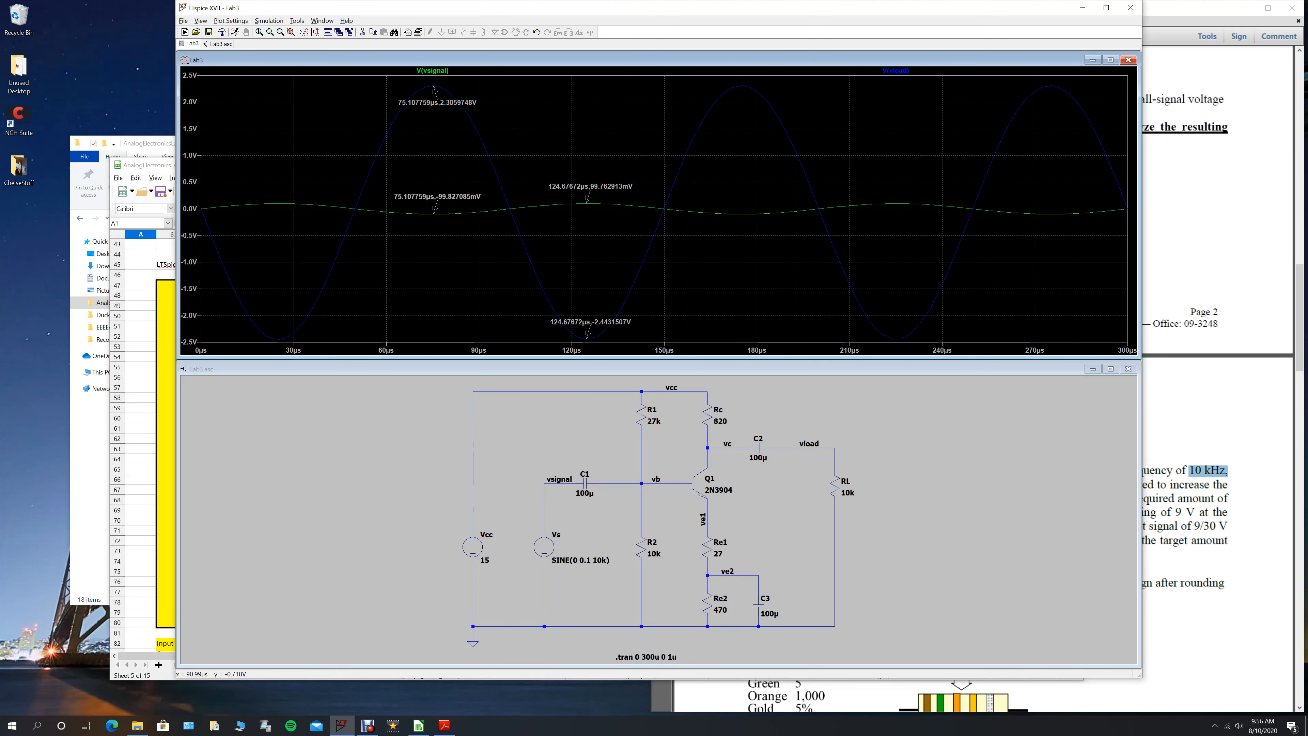
- Switch back to the Calc workbook and examine the output signal, voltage gain and large-input output swing entries below the image areas
{"action": "left_click", "coordinate": [141, 417]}
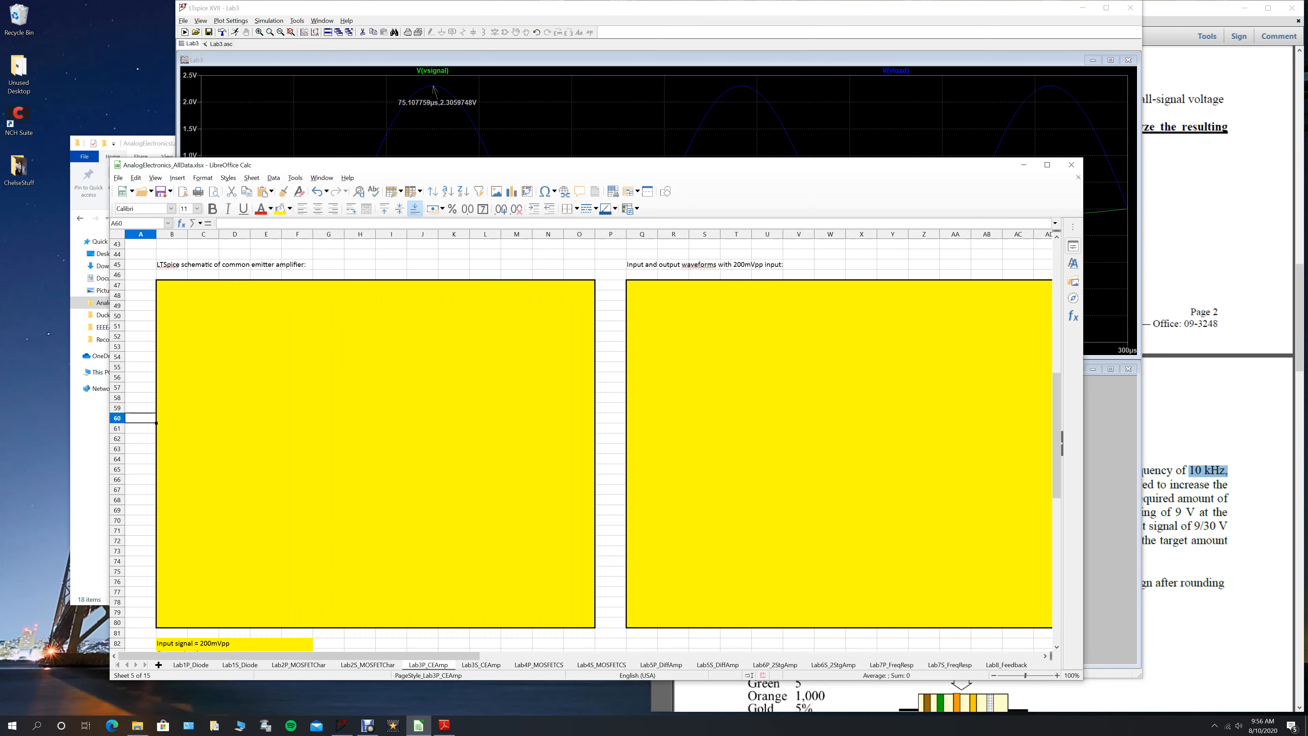
{"action": "scroll", "coordinate": [140, 418], "scroll_direction": "down", "scroll_amount": 3}
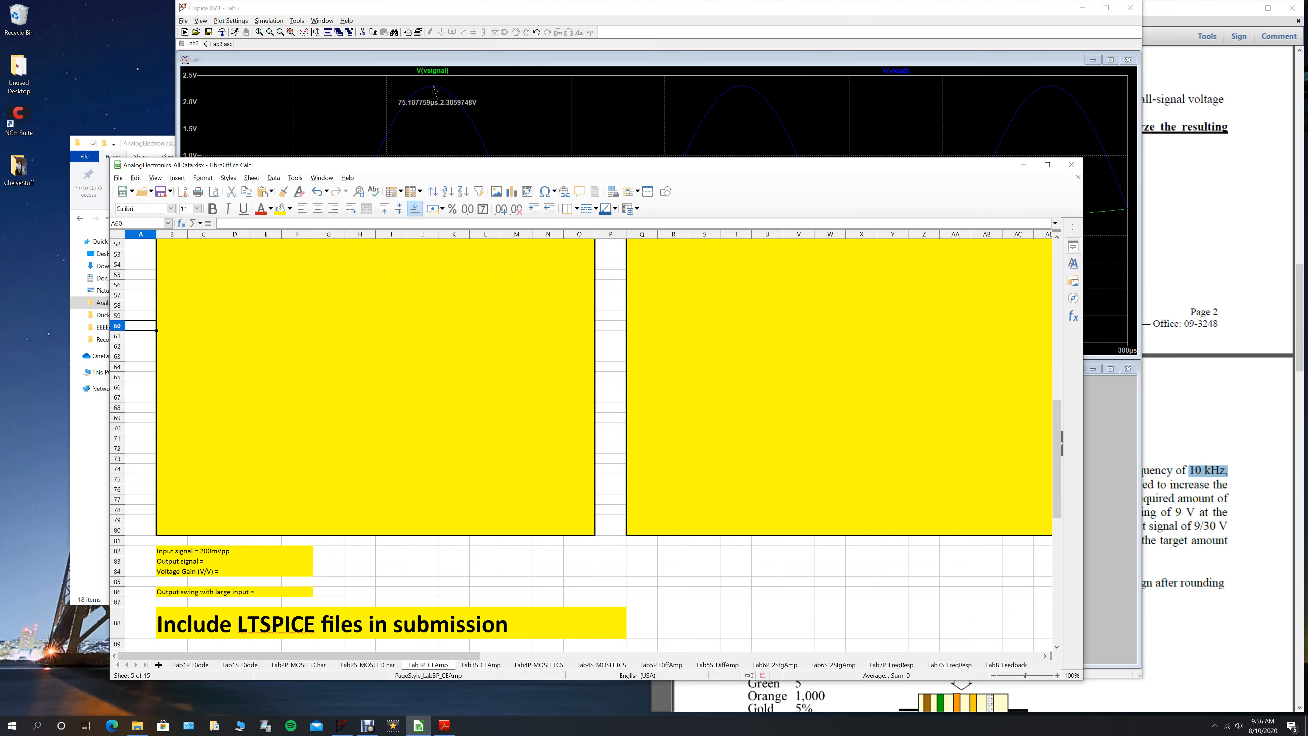
{"action": "left_click_drag", "start_coordinate": [571, 173], "coordinate": [600, 142]}
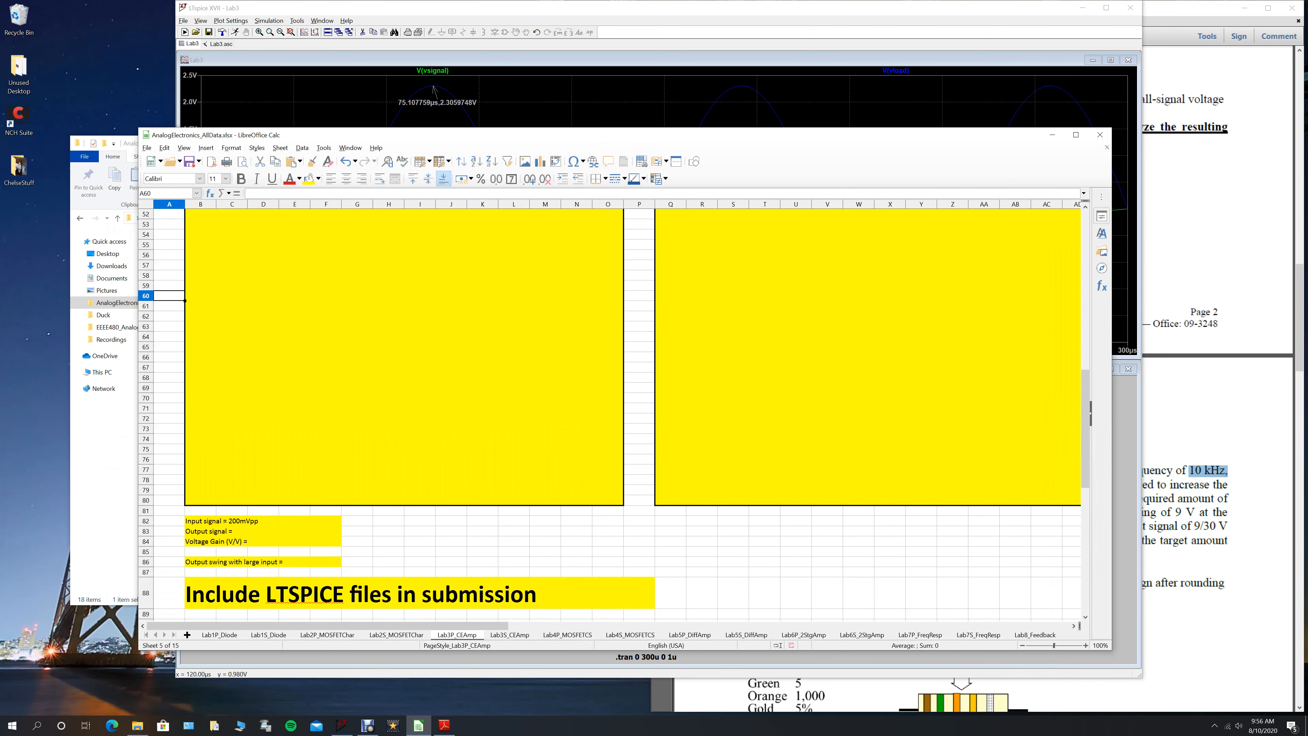
{"action": "left_click", "coordinate": [264, 541]}
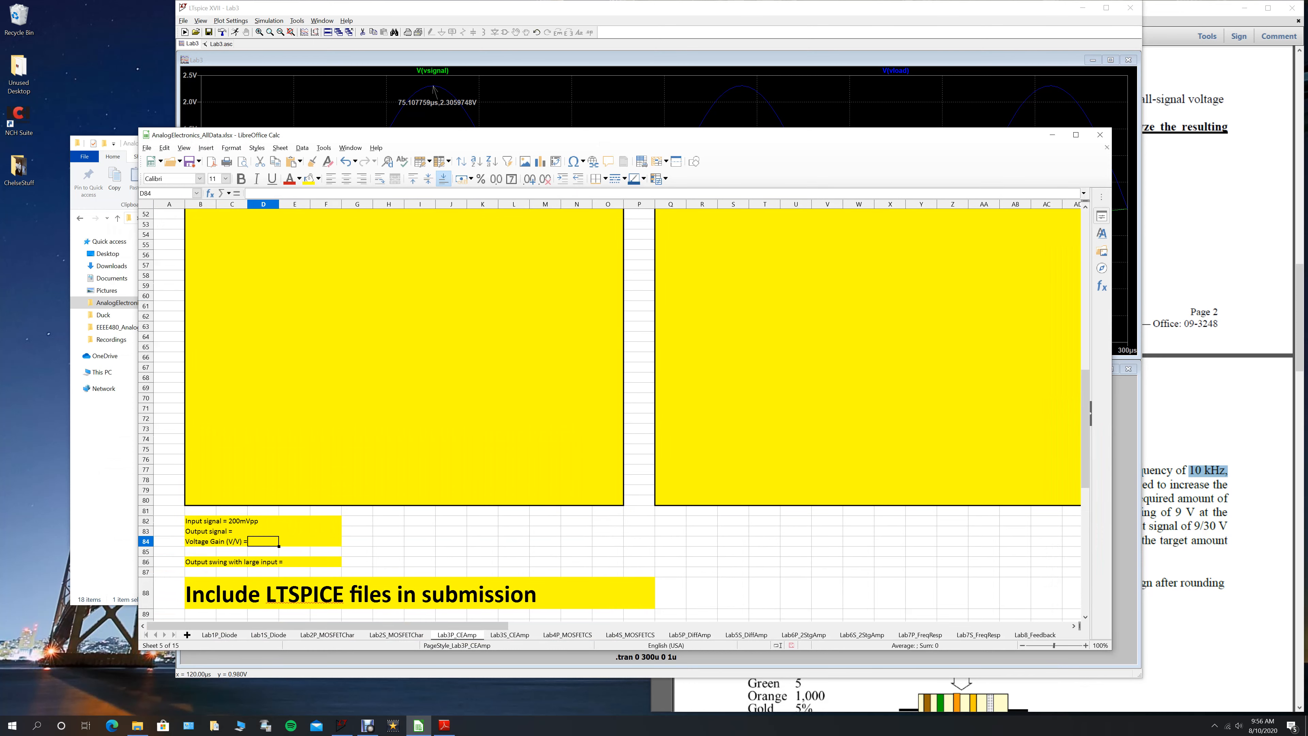
{"action": "left_click", "coordinate": [295, 561]}
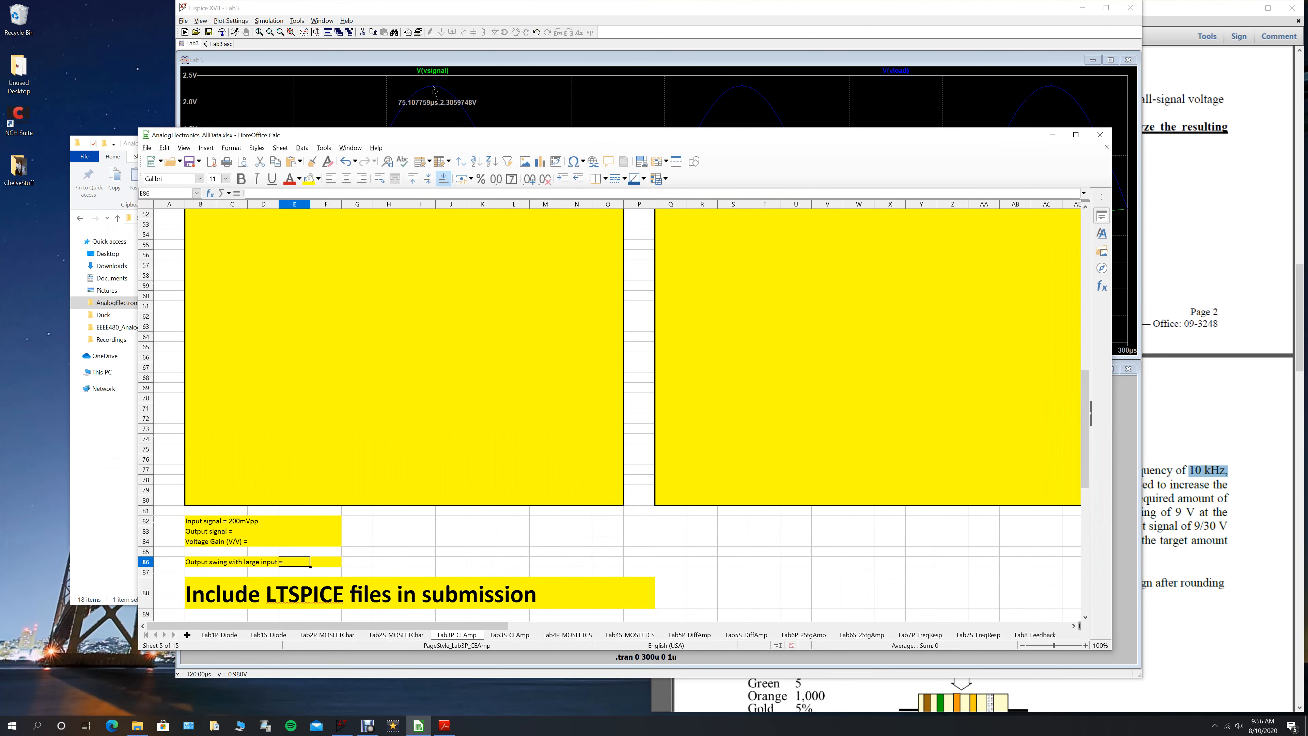
- Find the area reserved for waveforms with an input large enough to meet the output swing spec
{"action": "scroll", "coordinate": [633, 412], "scroll_direction": "up", "scroll_amount": 2}
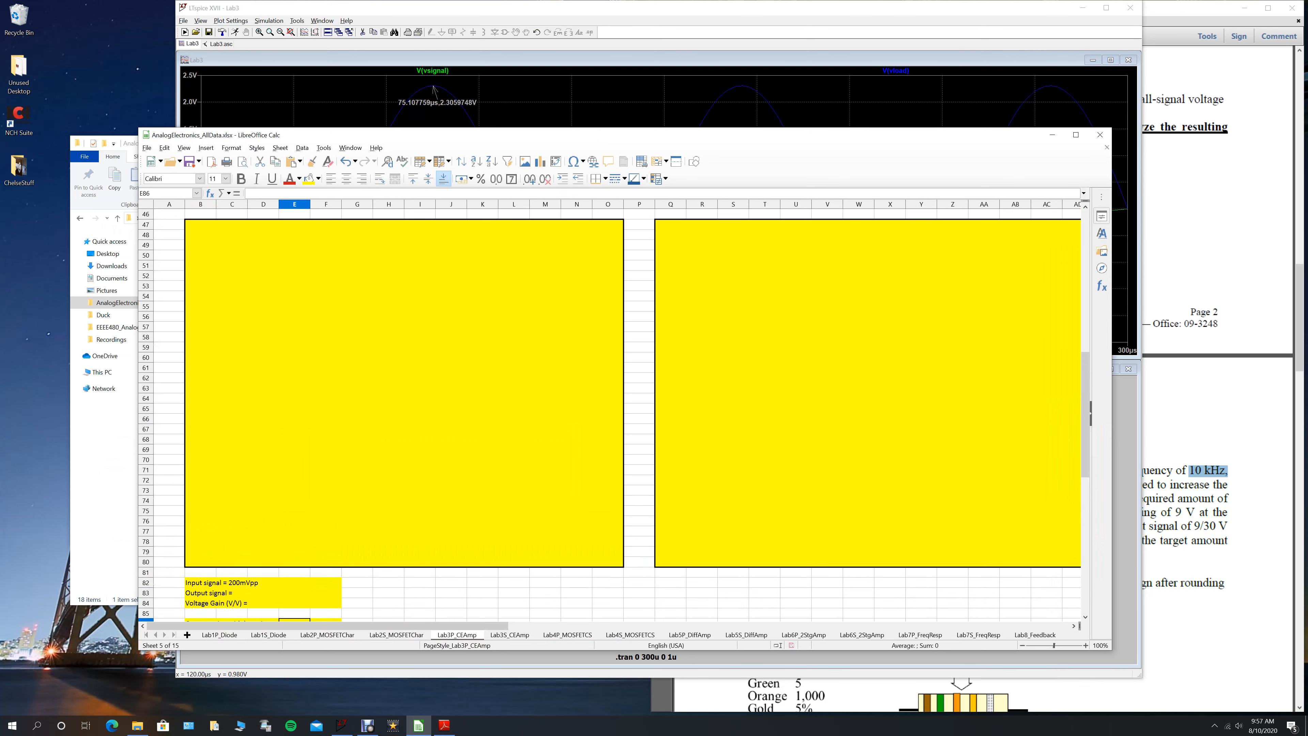
{"action": "left_click_drag", "start_coordinate": [485, 625], "coordinate": [705, 625]}
{"action": "scroll", "coordinate": [618, 412], "scroll_direction": "up", "scroll_amount": 2}
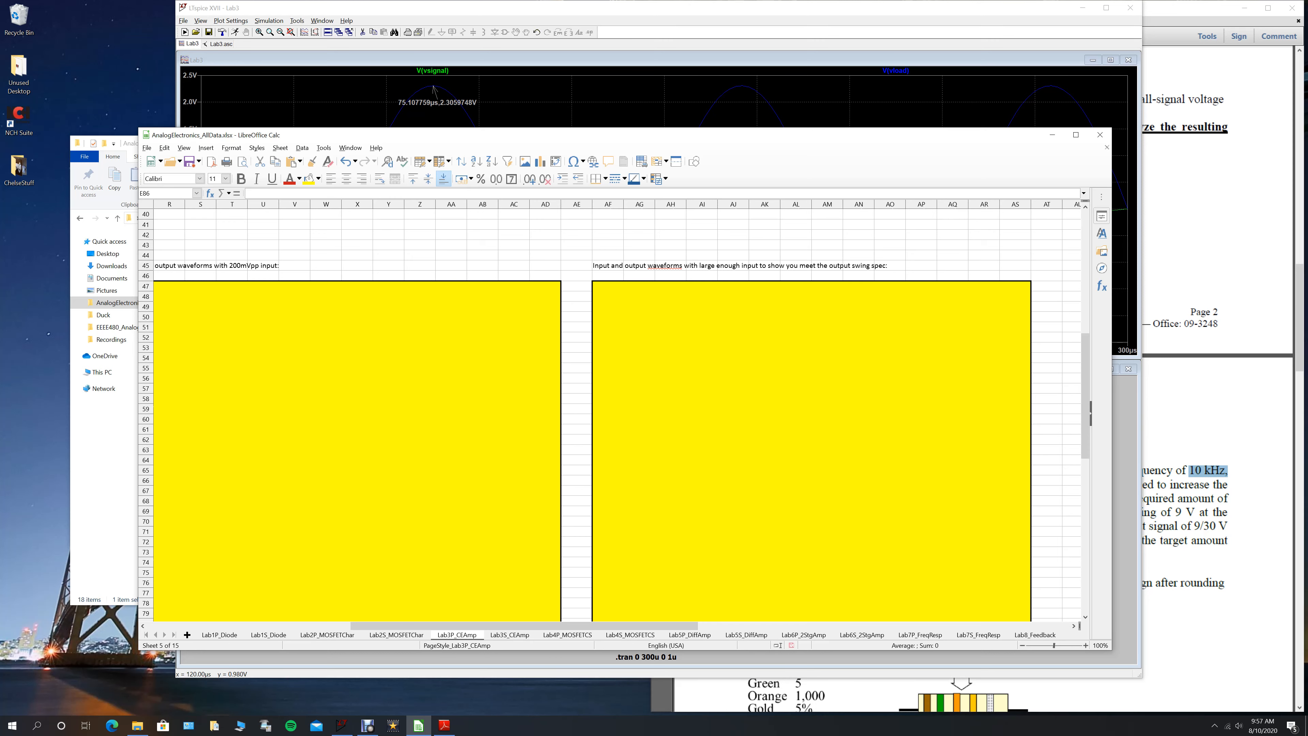
- In LTspice, open the value of source Vs for editing, and divide 10 by 24 in Calculator
{"action": "left_click", "coordinate": [759, 103]}
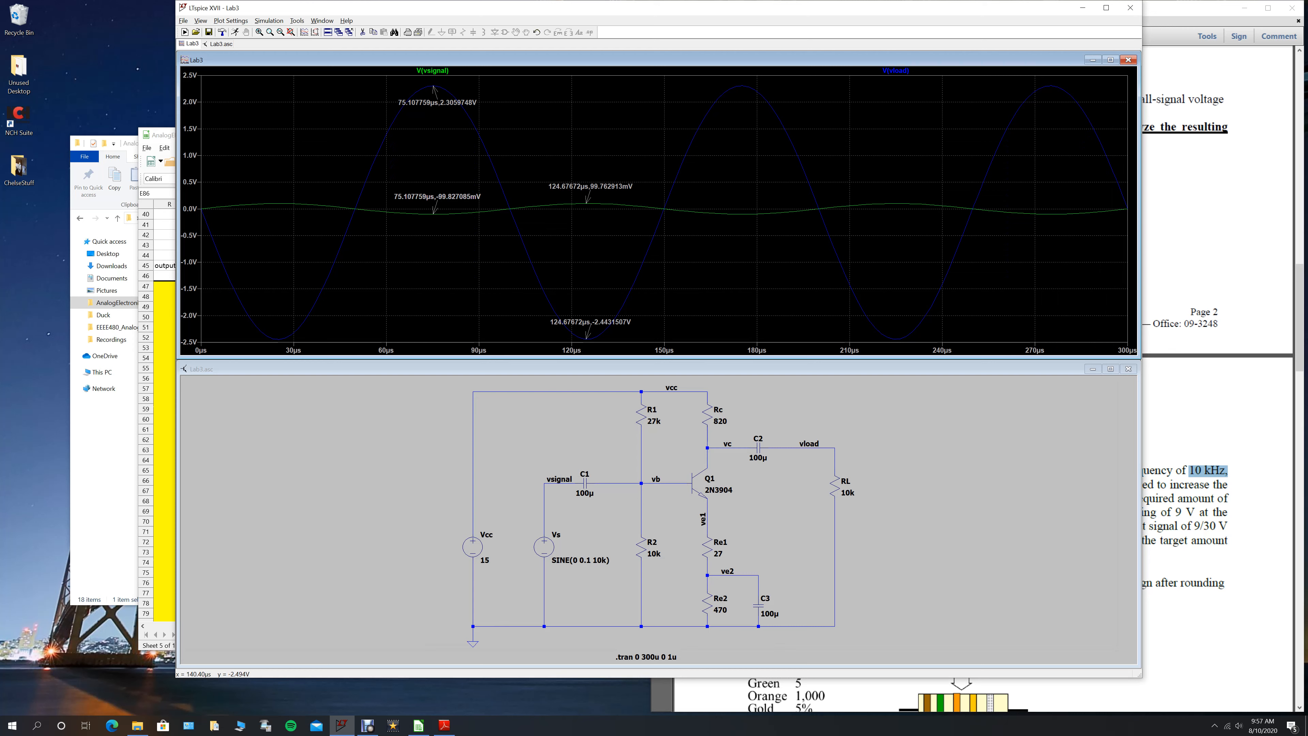
{"action": "right_click", "coordinate": [580, 560]}
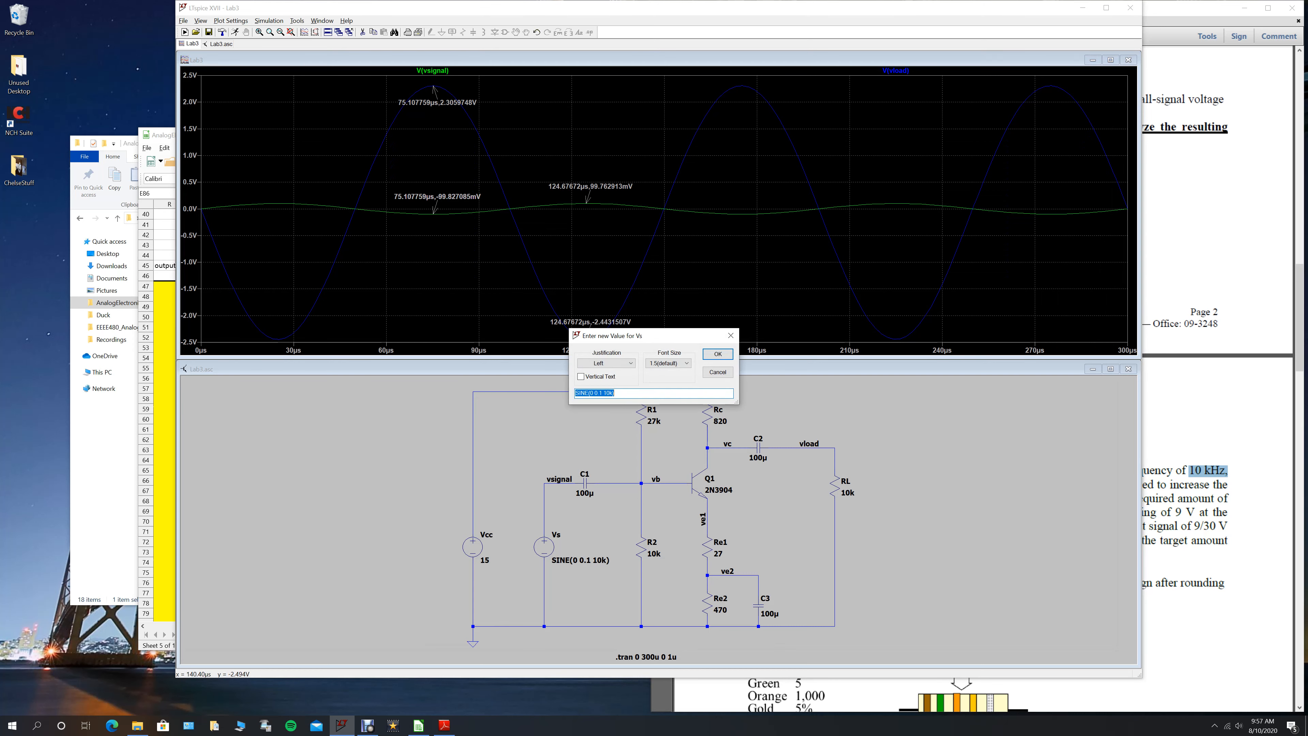
{"action": "left_click", "coordinate": [37, 726]}
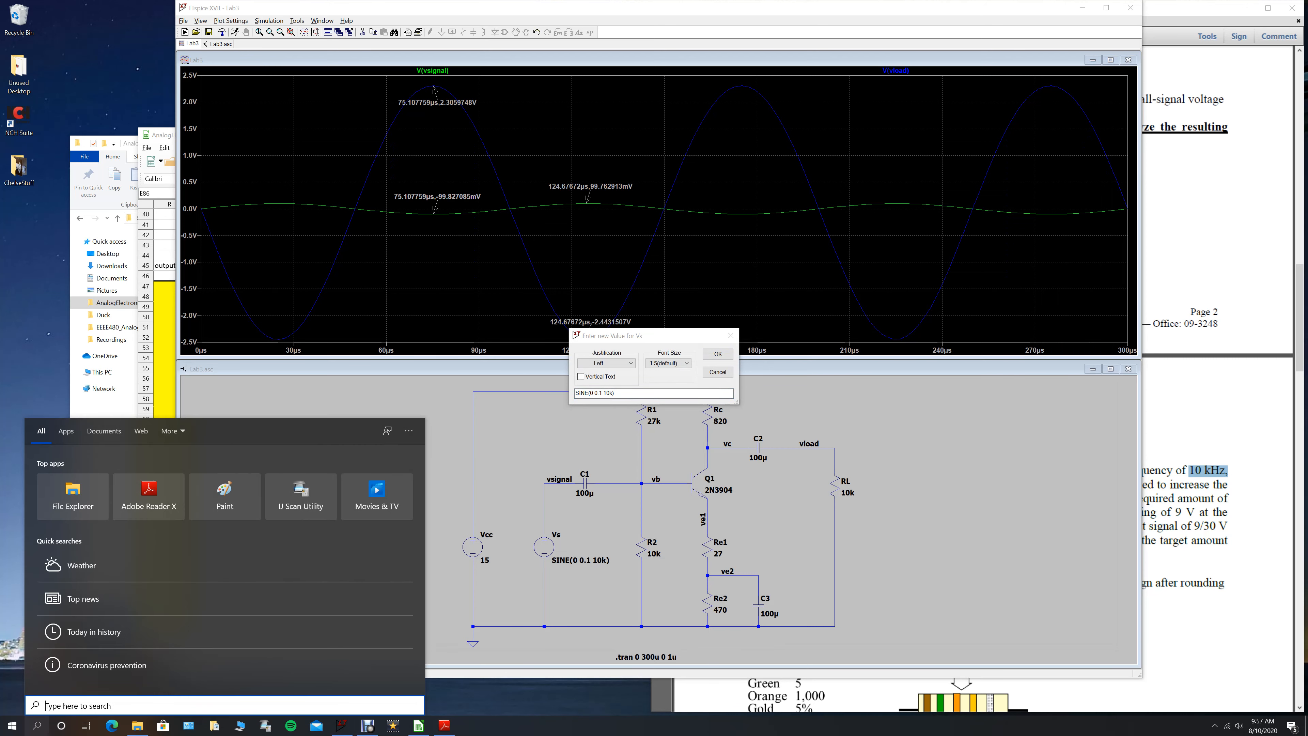
{"action": "type", "text": "calc"}
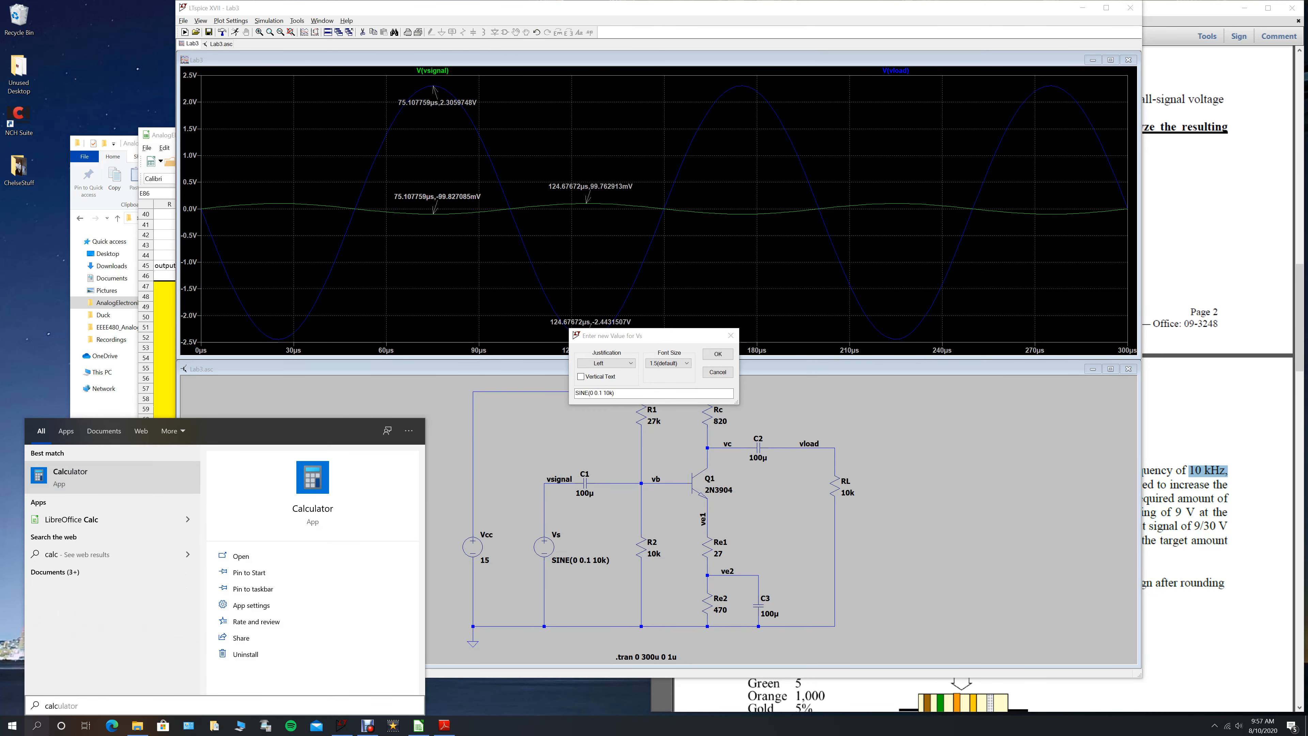
{"action": "key", "text": "Return"}
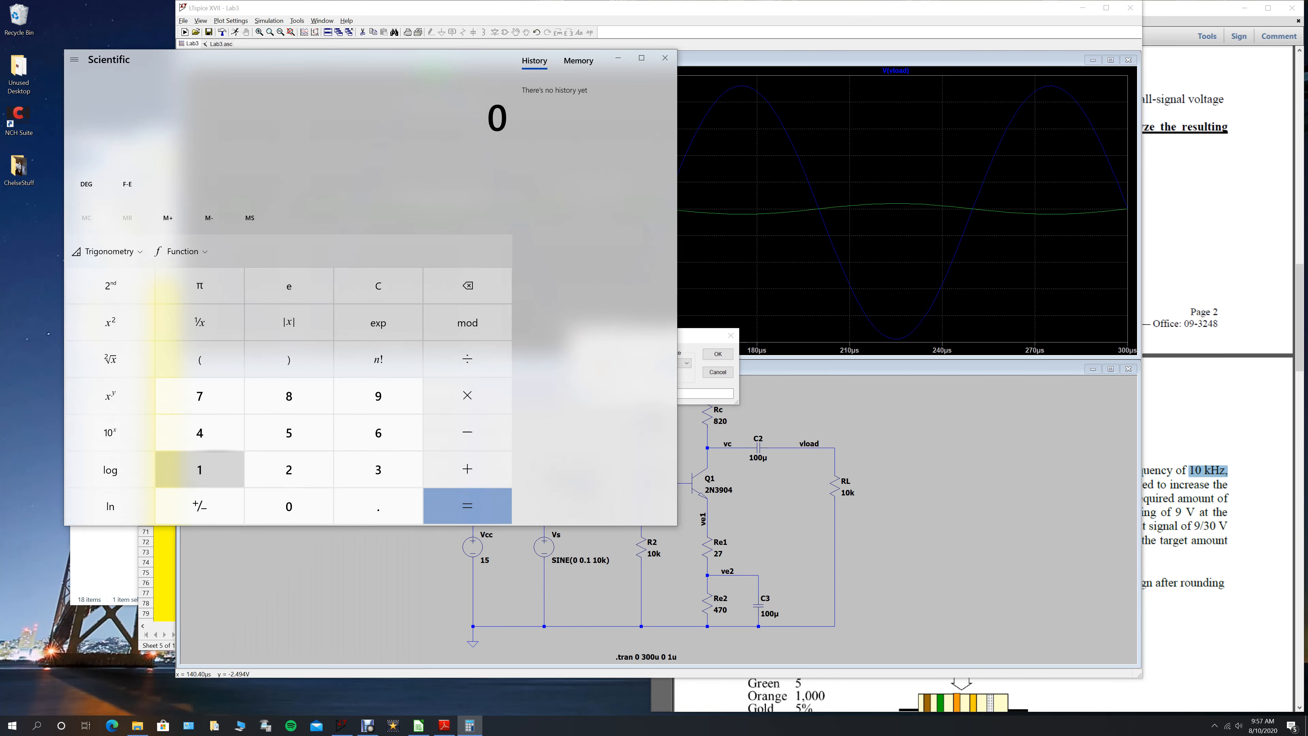
{"action": "left_click", "coordinate": [199, 472]}
{"action": "left_click", "coordinate": [289, 507]}
{"action": "left_click", "coordinate": [467, 365]}
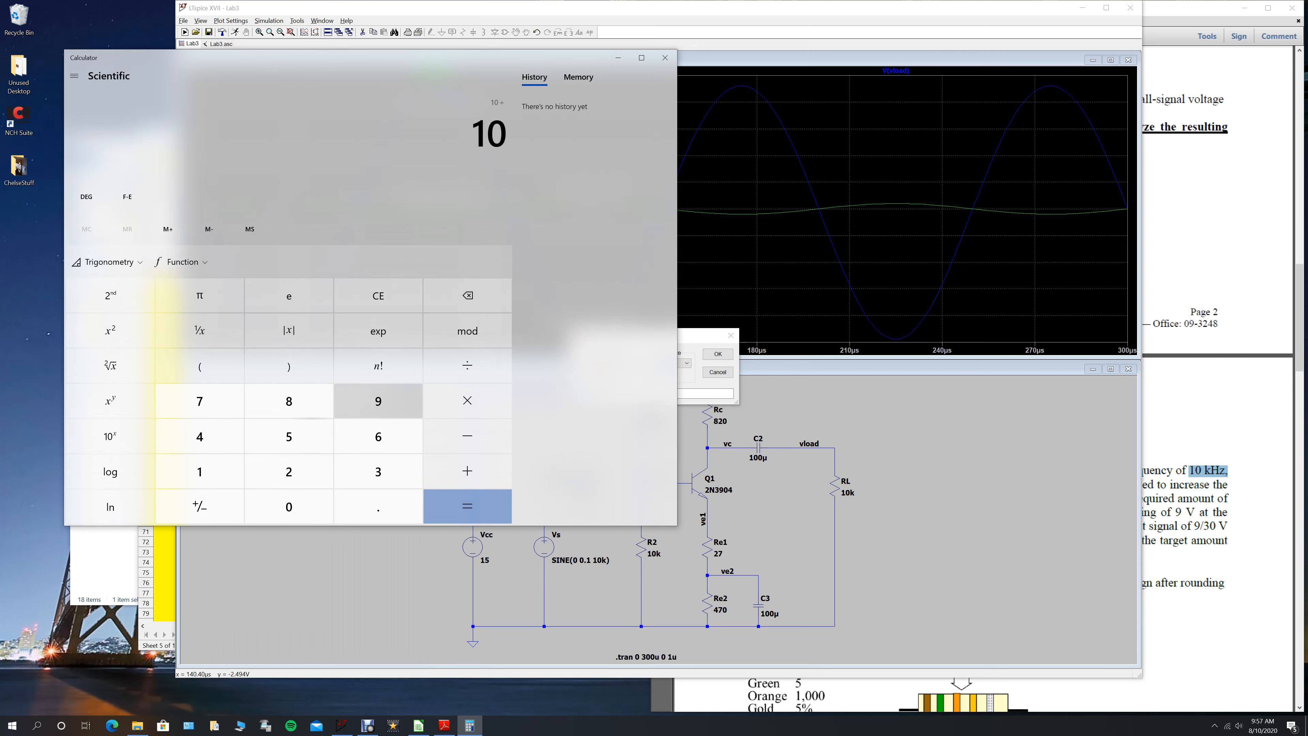
{"action": "left_click", "coordinate": [288, 471]}
{"action": "left_click", "coordinate": [200, 437]}
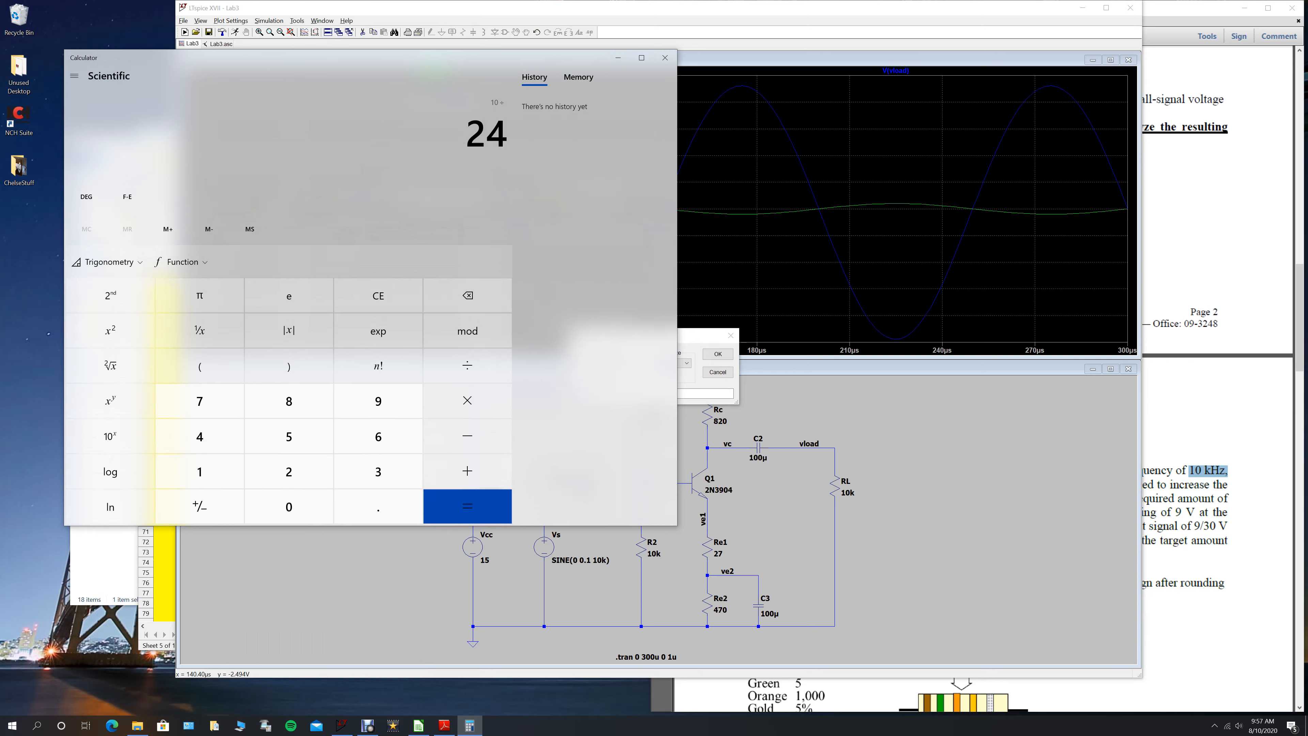
{"action": "left_click", "coordinate": [467, 507]}
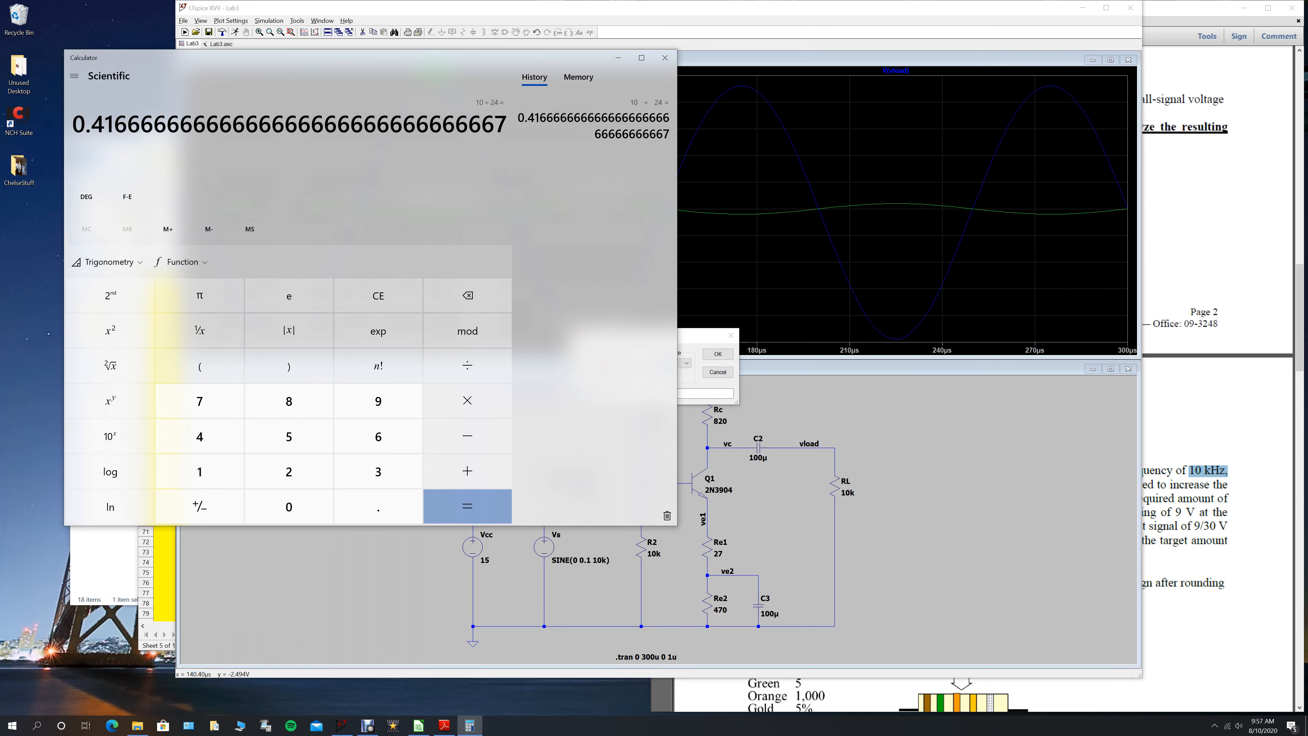
- Switch back to LTspice, set the Vs source value to SINE(0 0.22 10k), and rerun the simulation
{"action": "left_click", "coordinate": [704, 336]}
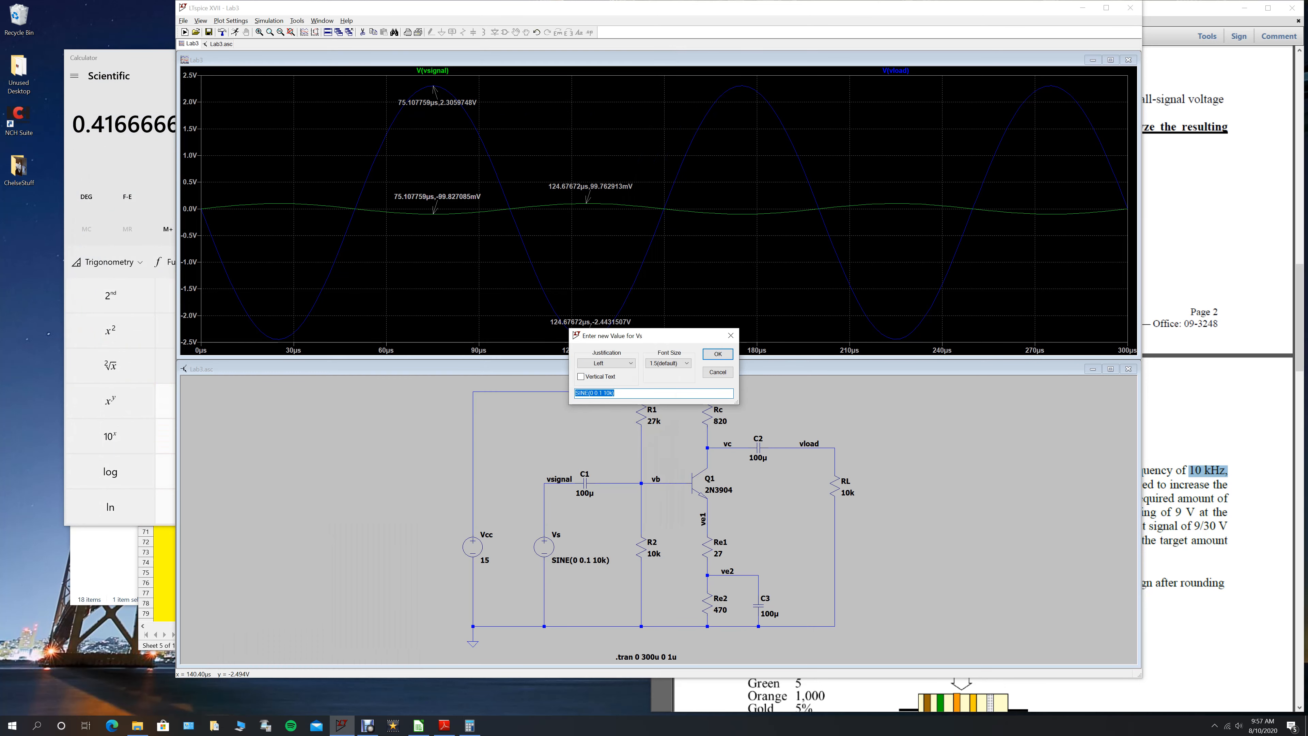
{"action": "left_click", "coordinate": [601, 393]}
{"action": "key", "text": "BackSpace"}
{"action": "type", "text": "22"}
{"action": "left_click", "coordinate": [718, 354]}
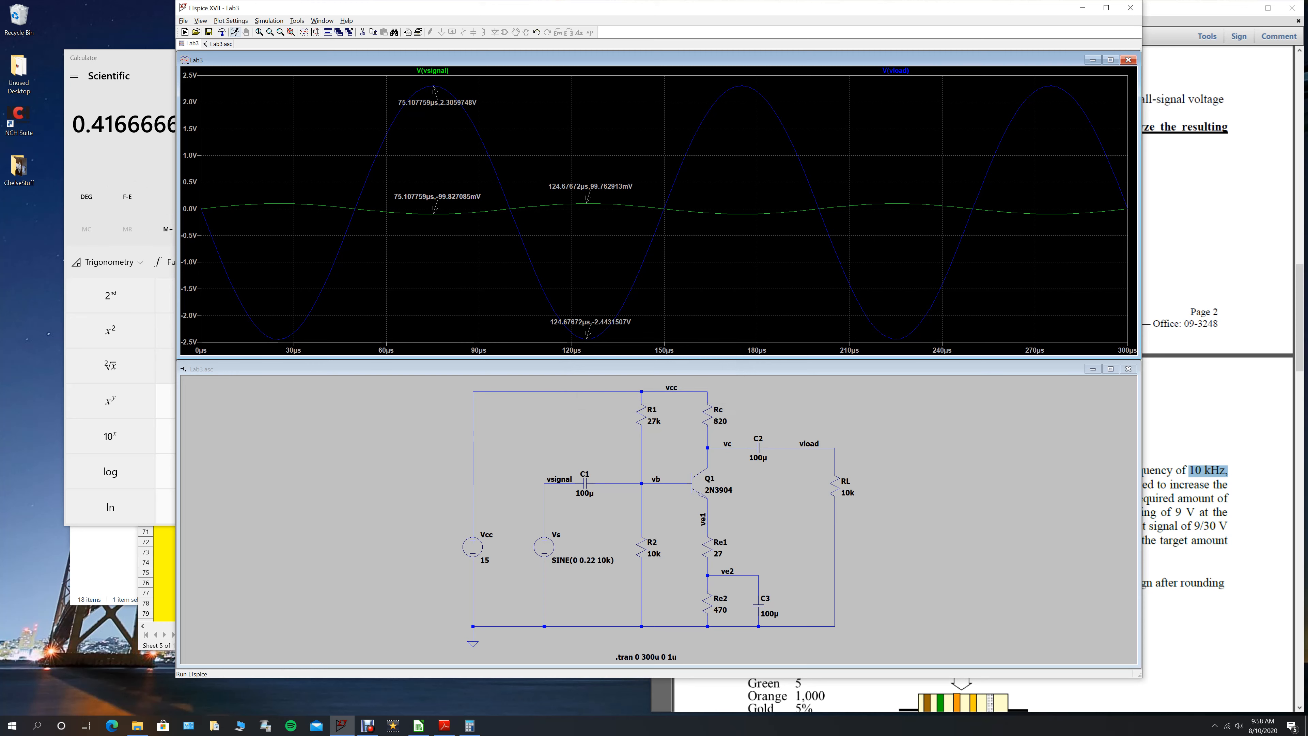
{"action": "left_click", "coordinate": [235, 32]}
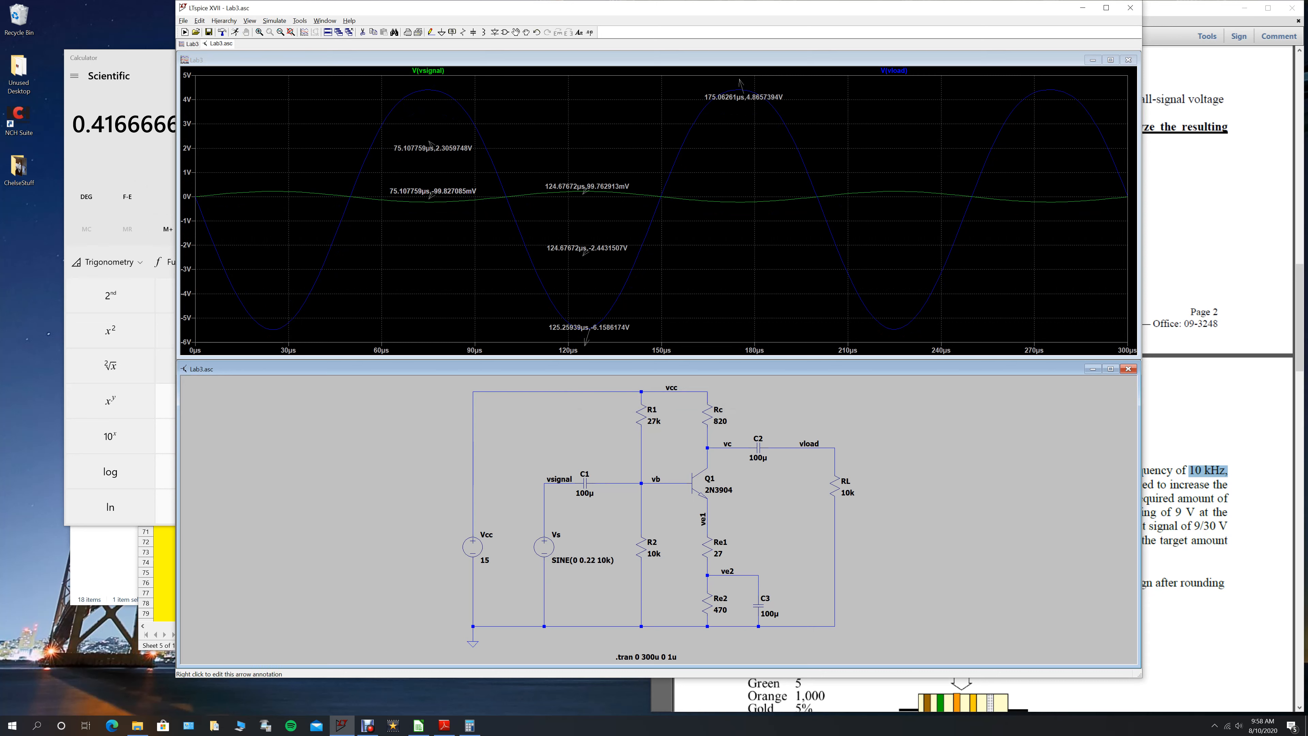
- Delete all the old cursor-position labels and arrows from the waveform plot
{"action": "left_click", "coordinate": [433, 177]}
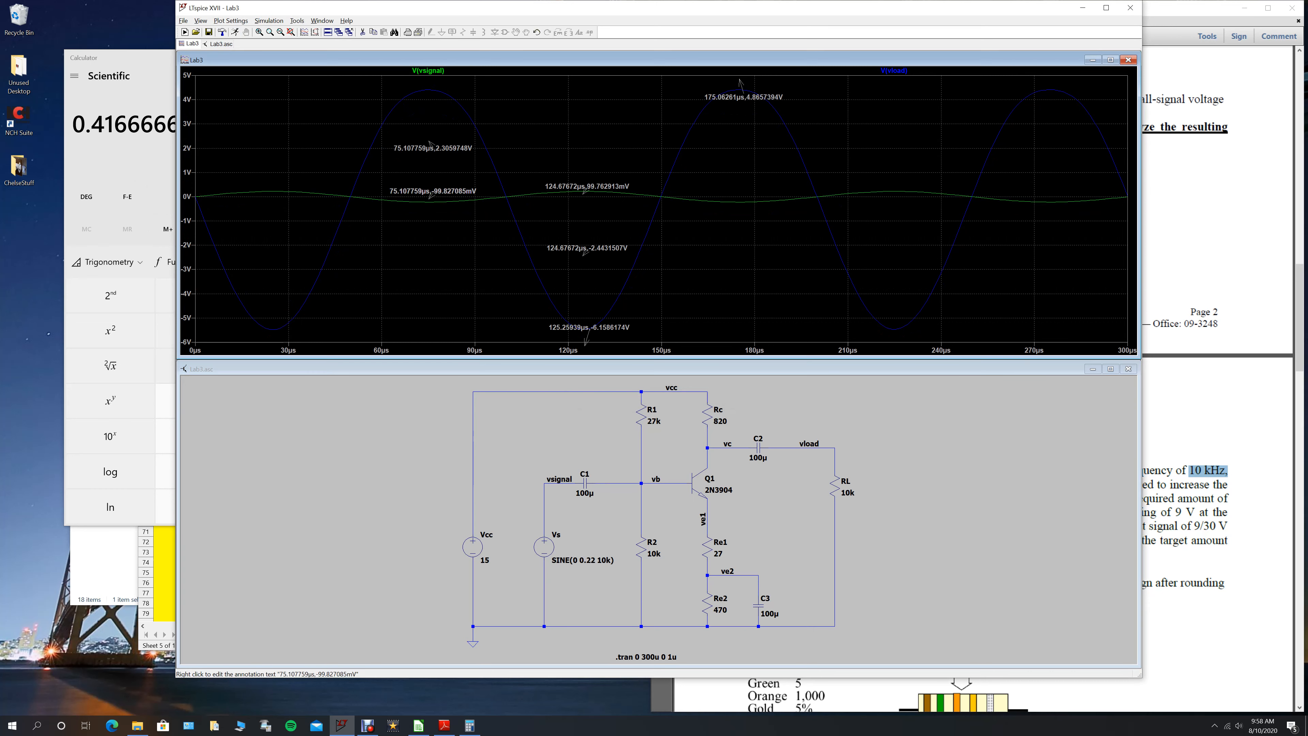
{"action": "left_click", "coordinate": [433, 148]}
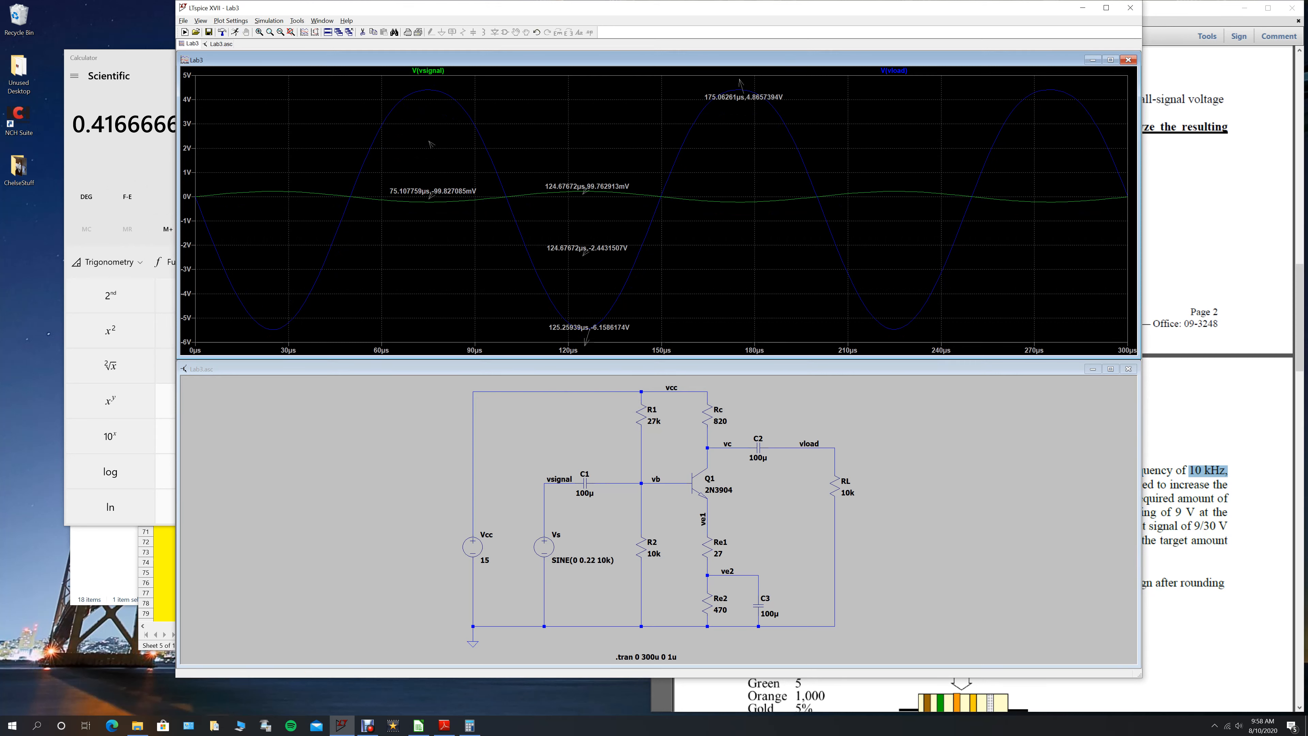
{"action": "left_click", "coordinate": [432, 191]}
{"action": "left_click", "coordinate": [587, 186]}
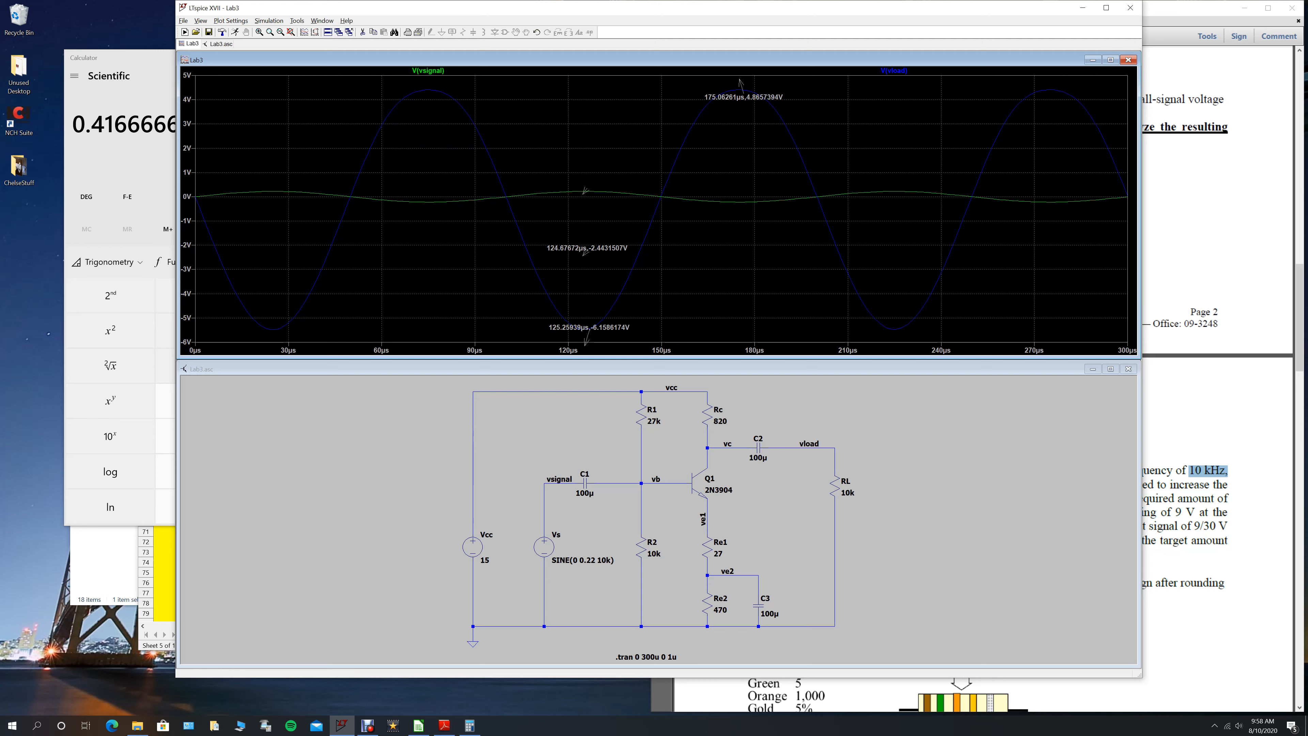
{"action": "left_click", "coordinate": [587, 248]}
{"action": "left_click", "coordinate": [586, 339]}
{"action": "left_click", "coordinate": [588, 327]}
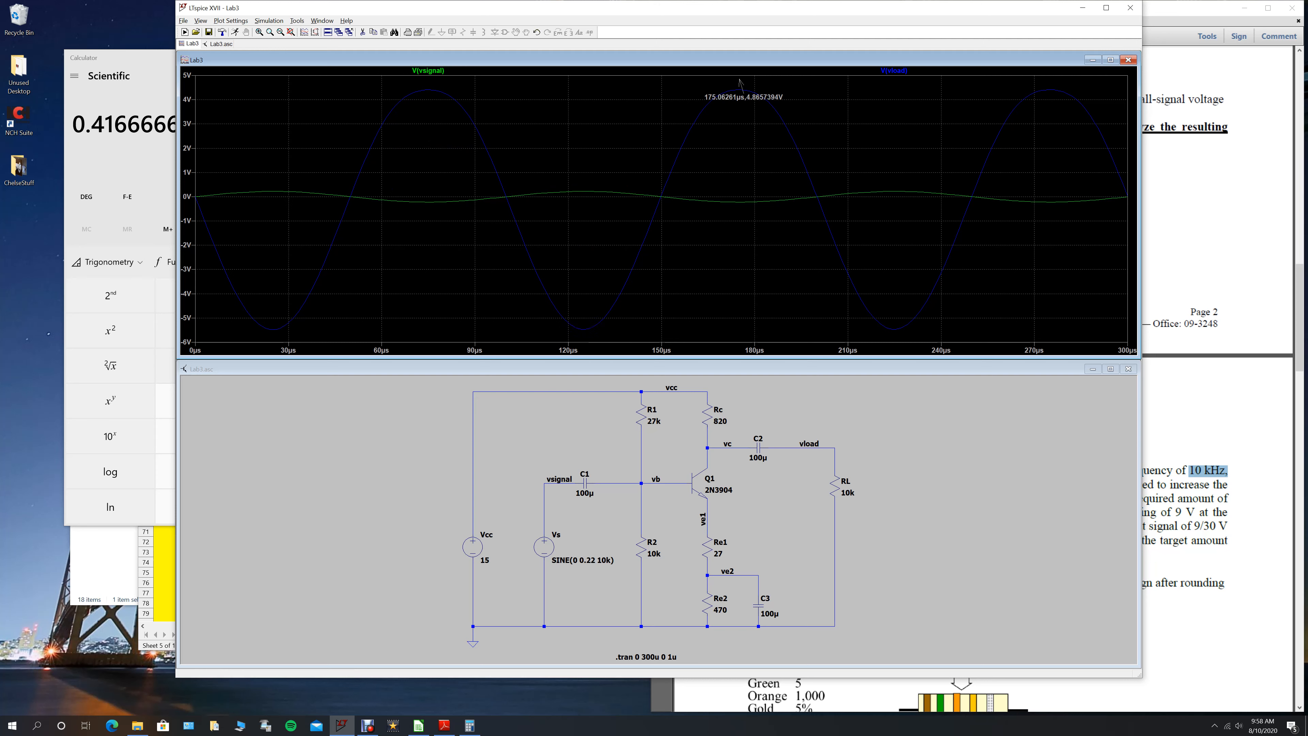
{"action": "left_click", "coordinate": [744, 97]}
{"action": "left_click", "coordinate": [740, 86]}
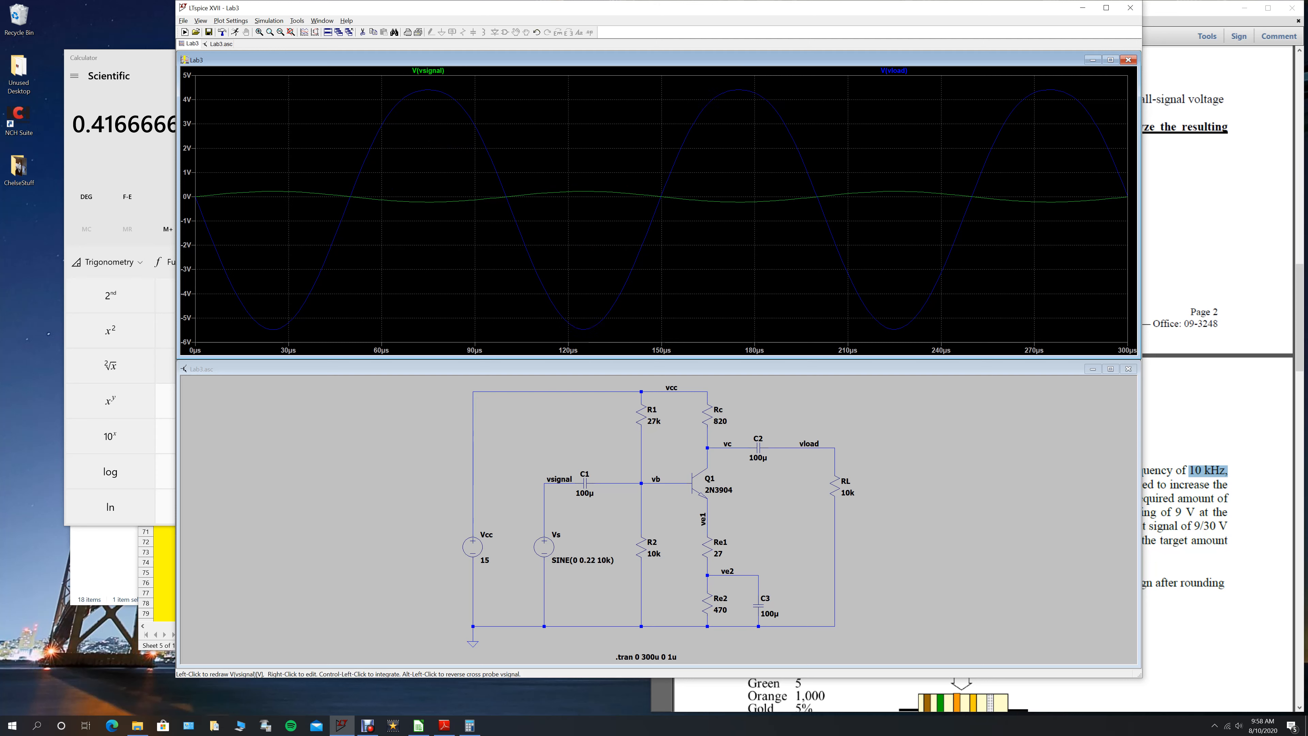
- Place a cursor on V(vload) at its negative peak near 125 µs and annotate the cursor position
{"action": "left_click", "coordinate": [428, 71]}
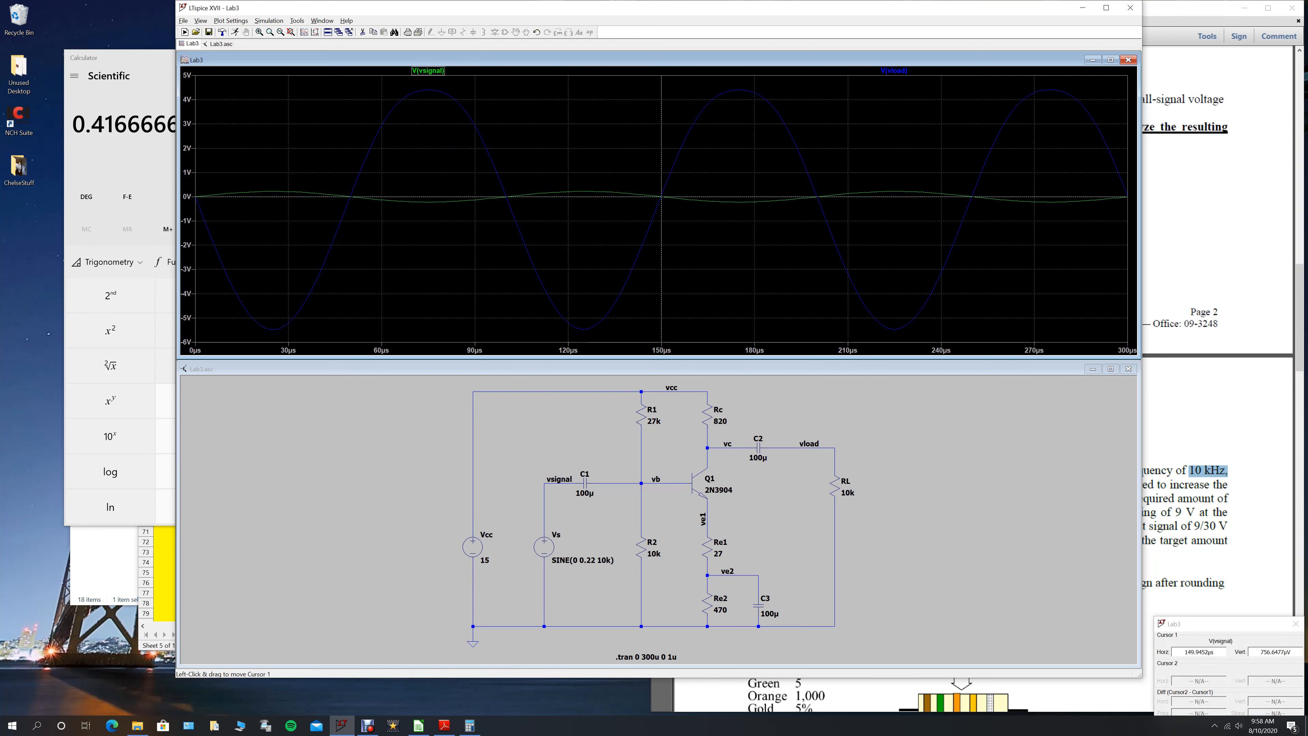
{"action": "left_click_drag", "start_coordinate": [661, 196], "coordinate": [608, 192]}
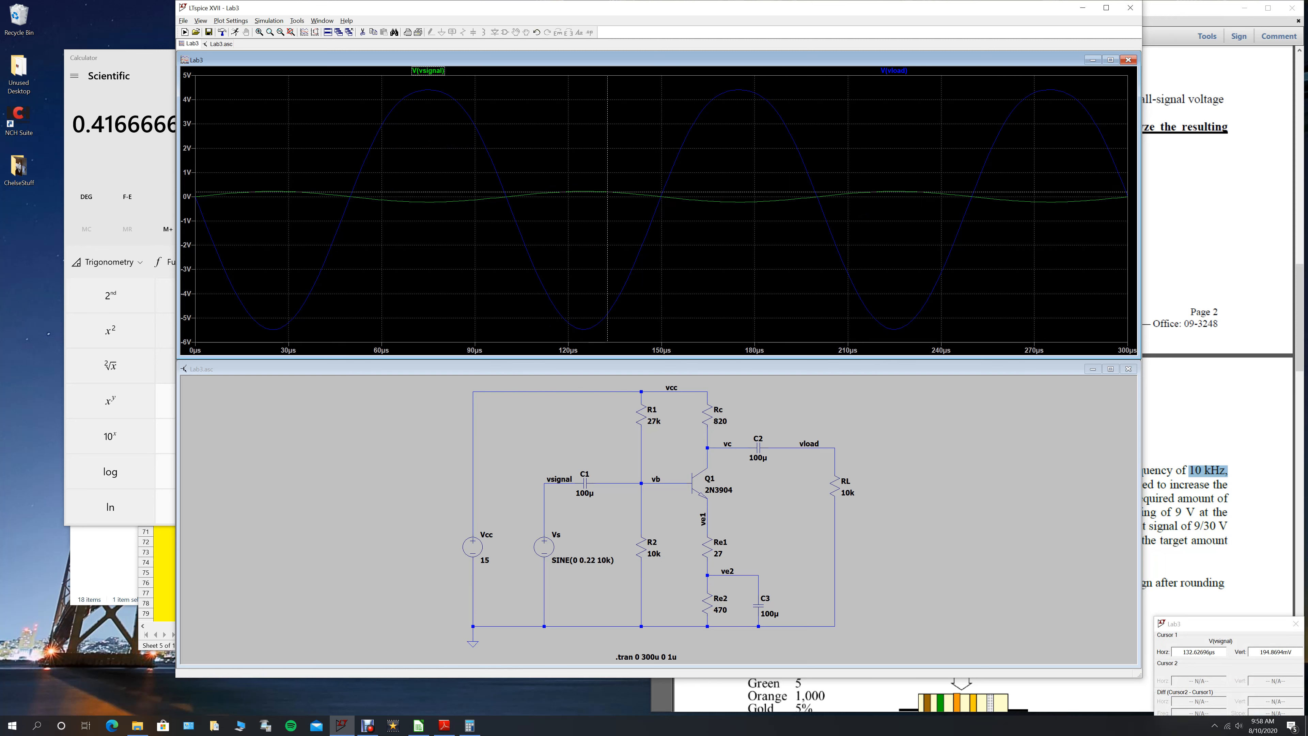
{"action": "key", "text": "Down"}
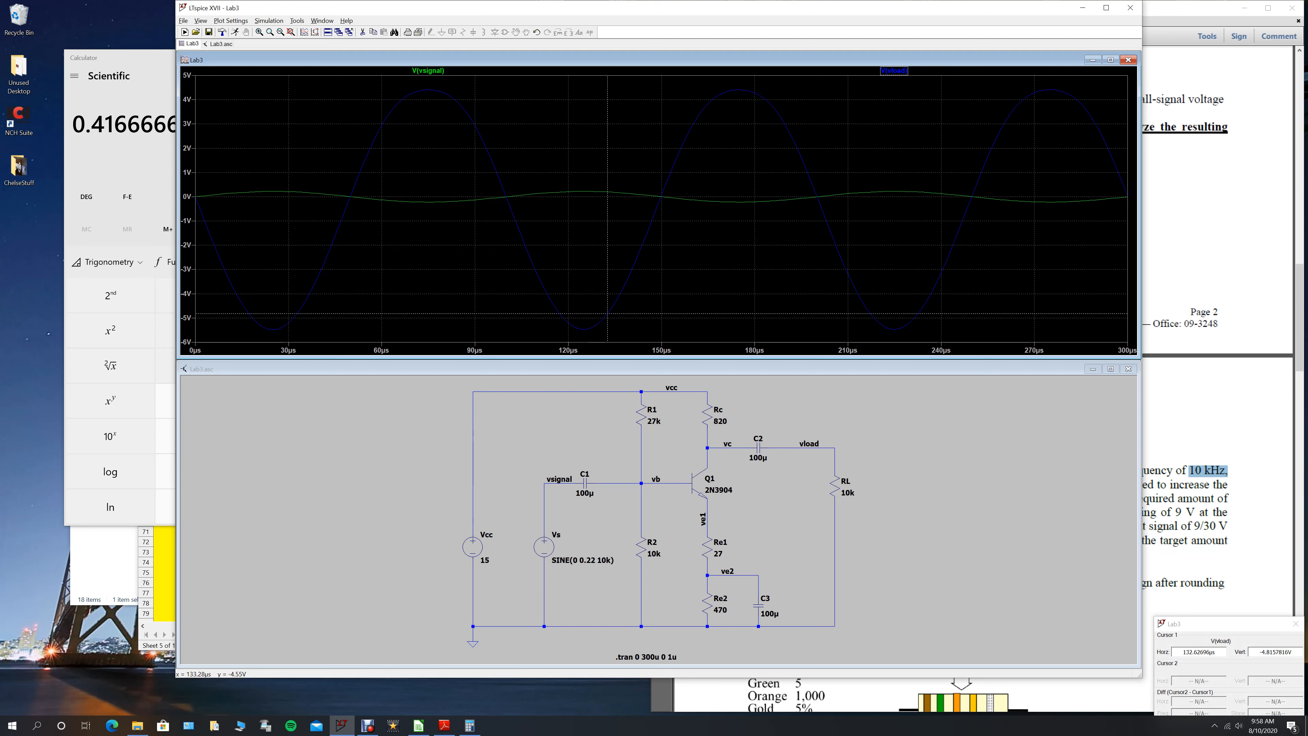
{"action": "left_click_drag", "start_coordinate": [608, 310], "coordinate": [583, 310]}
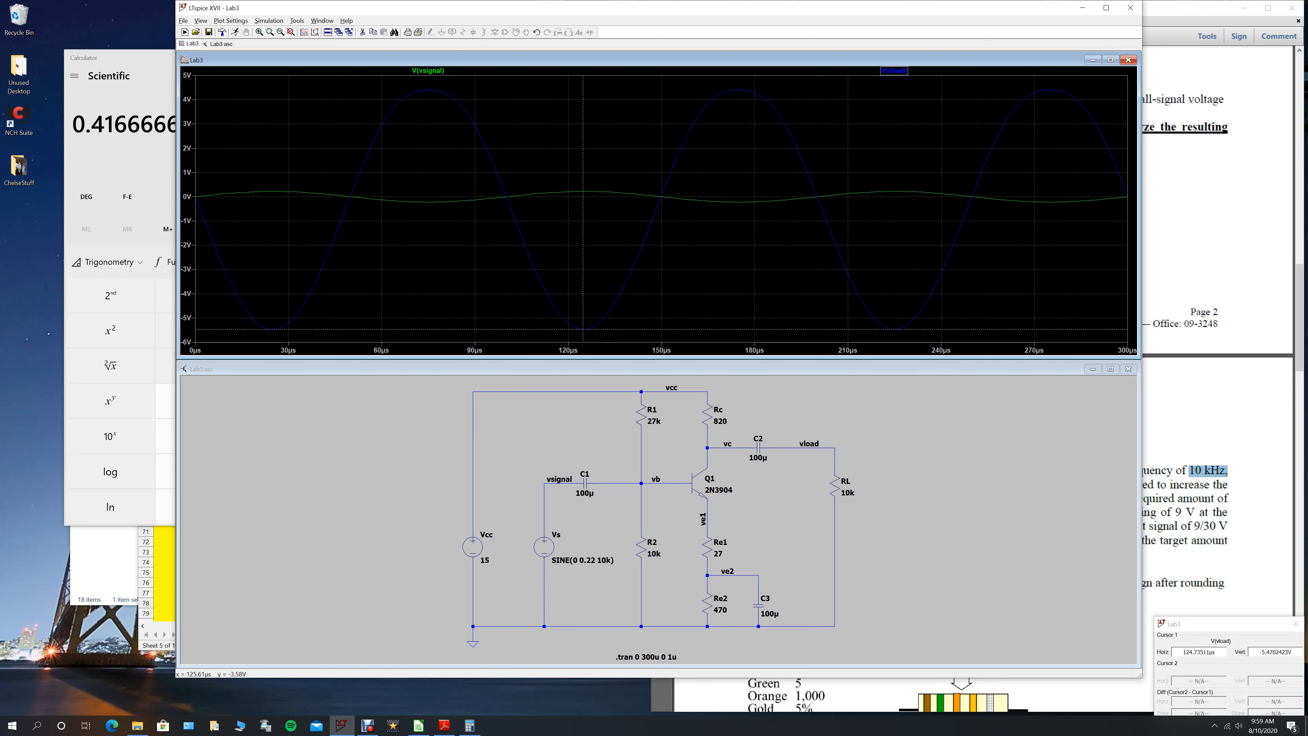
{"action": "right_click", "coordinate": [584, 283]}
{"action": "mouse_move", "coordinate": [628, 352]}
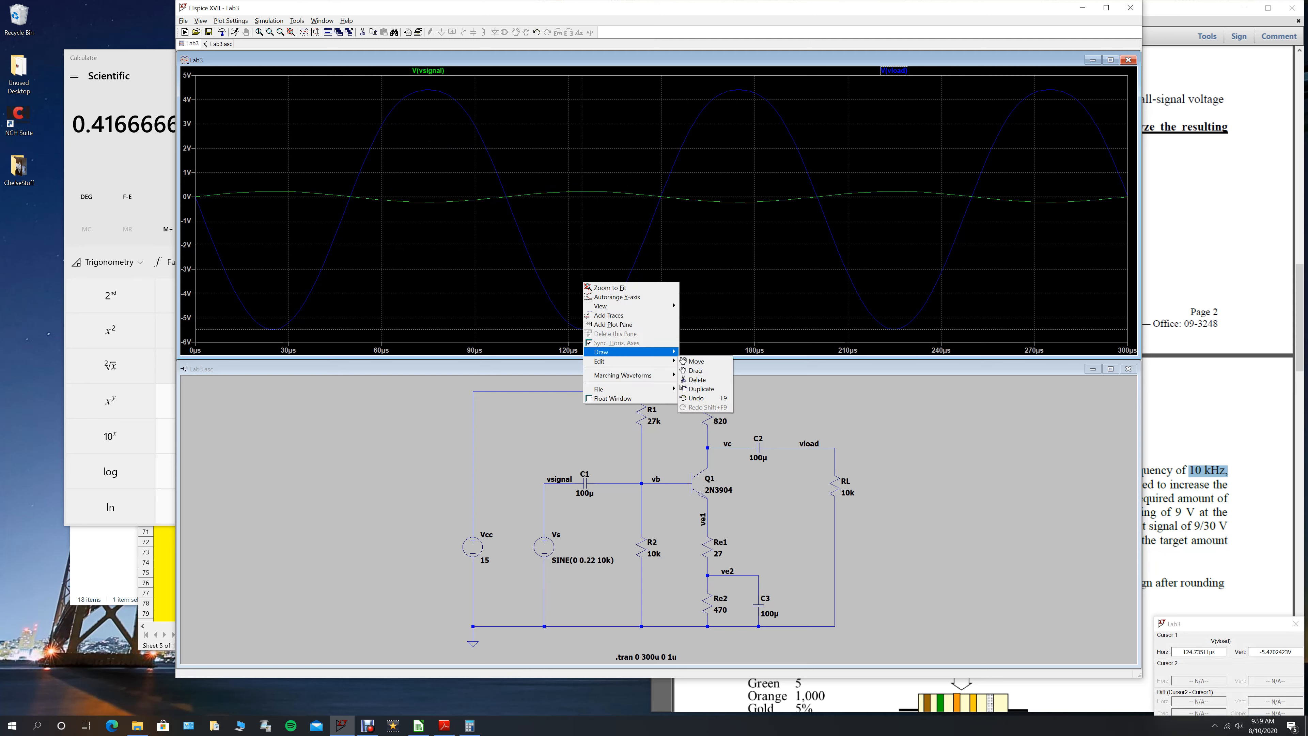
{"action": "left_click", "coordinate": [711, 352]}
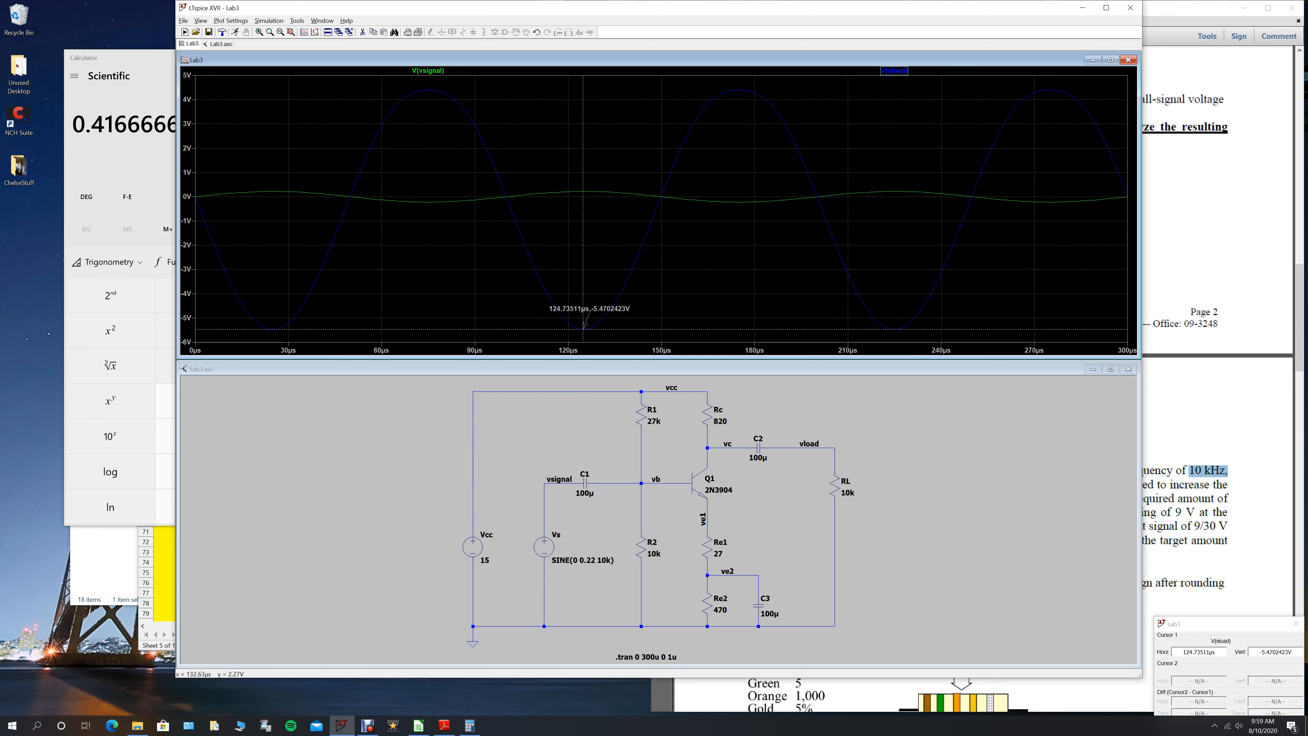
- Move the cursor to the positive peak of V(vload) near 175 µs and annotate its position
{"action": "left_click_drag", "start_coordinate": [584, 329], "coordinate": [739, 90]}
{"action": "right_click", "coordinate": [738, 96]}
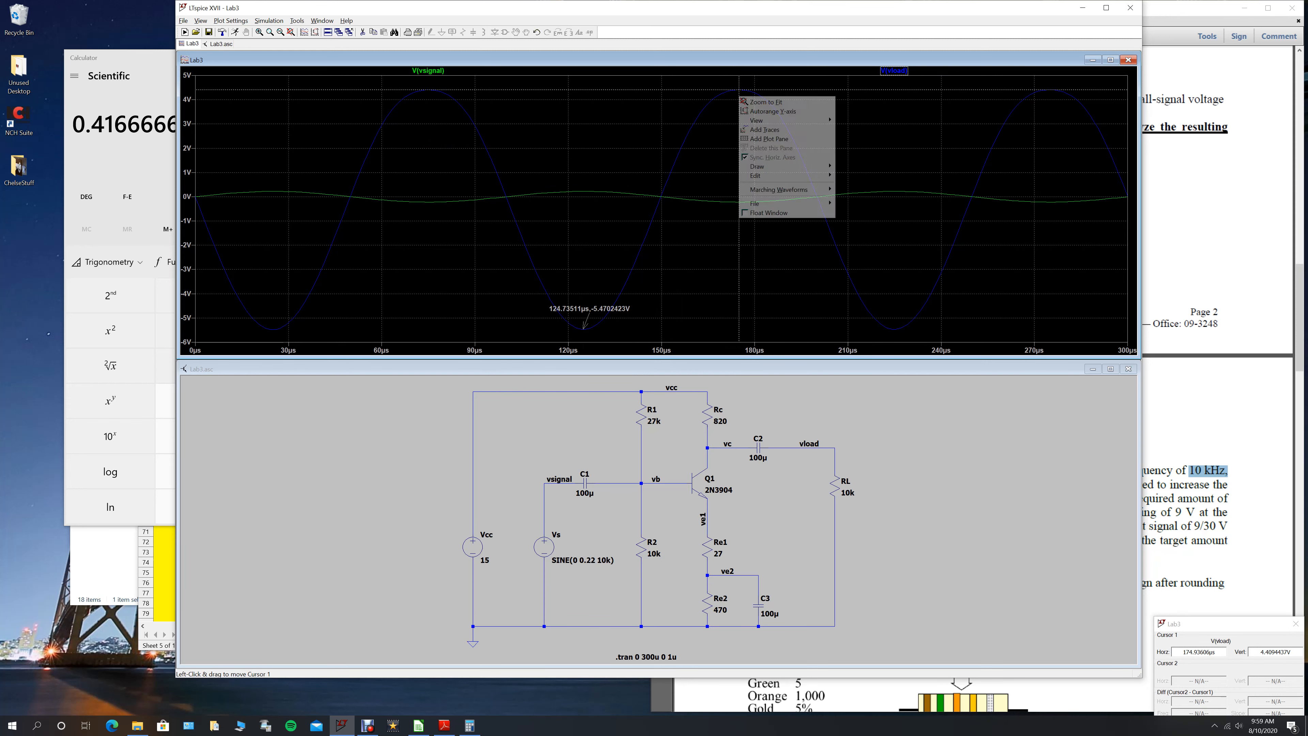
{"action": "mouse_move", "coordinate": [772, 175]}
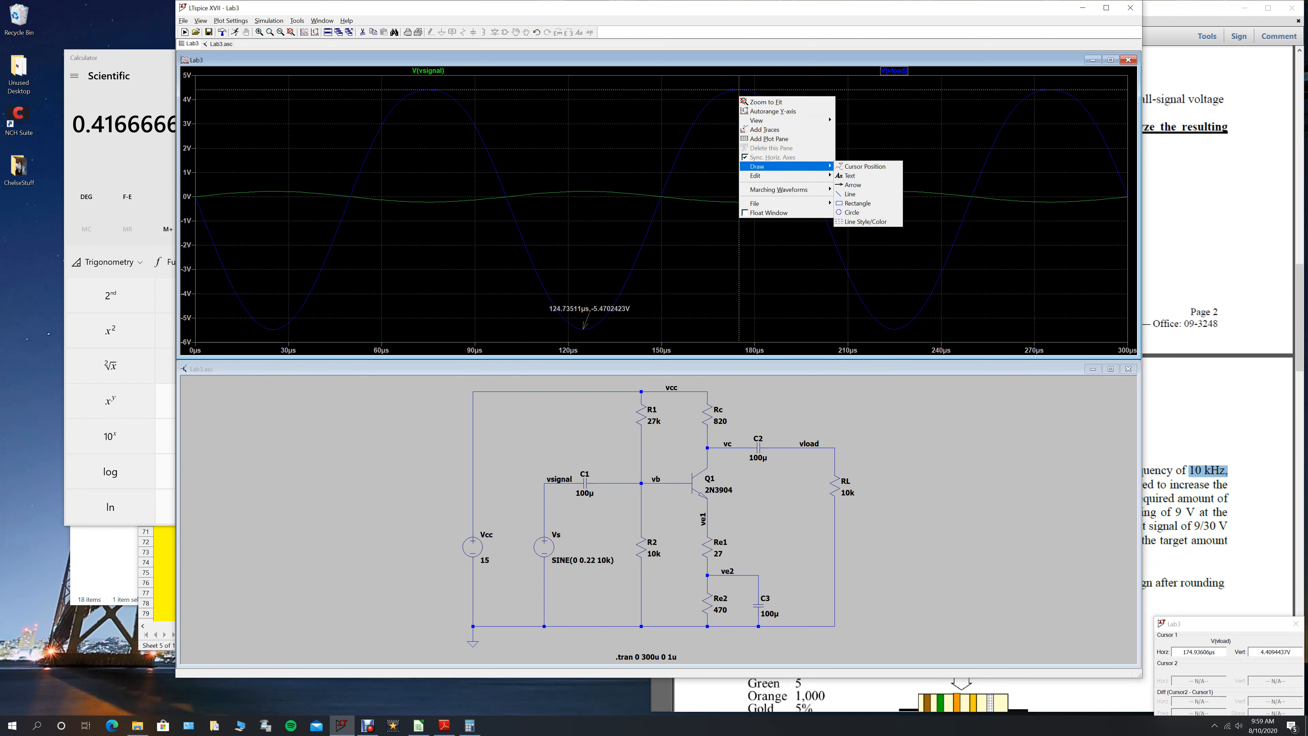
{"action": "left_click", "coordinate": [865, 166]}
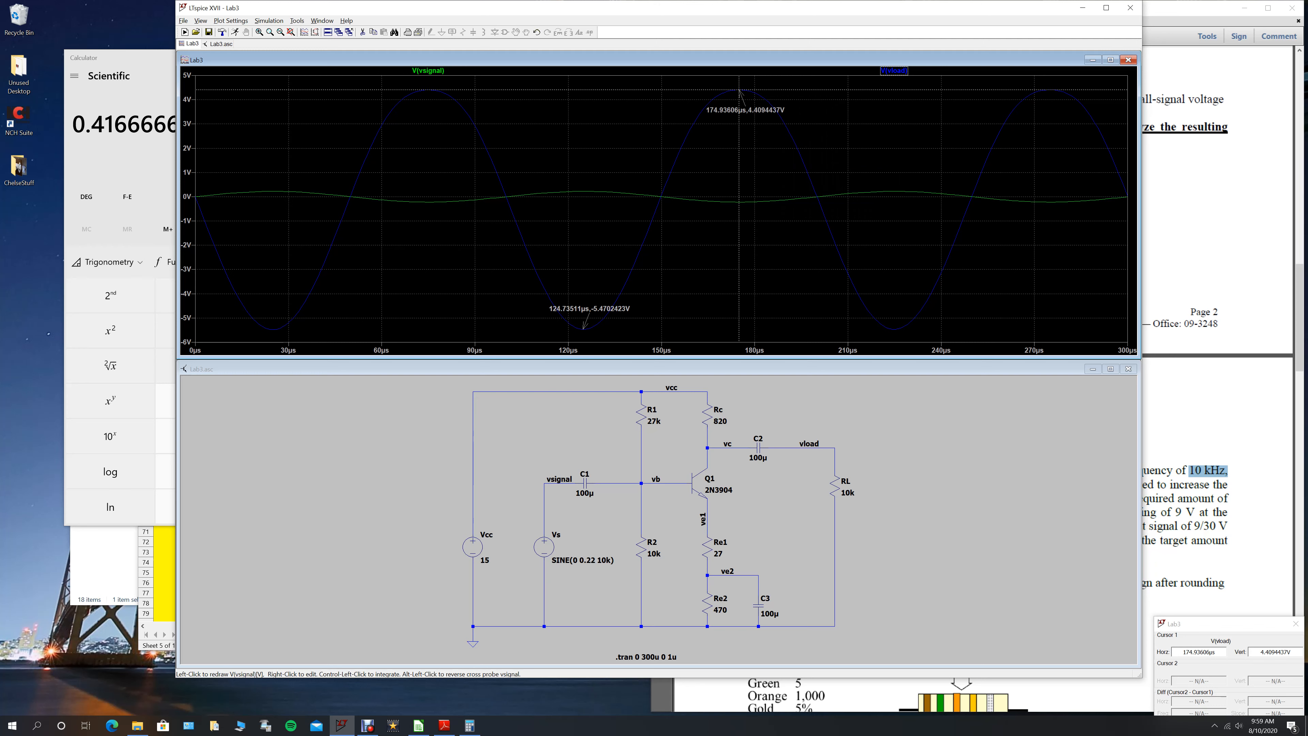
- Attach the cursor to V(vsignal) and annotate its negative peak near 175 µs
{"action": "left_click", "coordinate": [428, 71]}
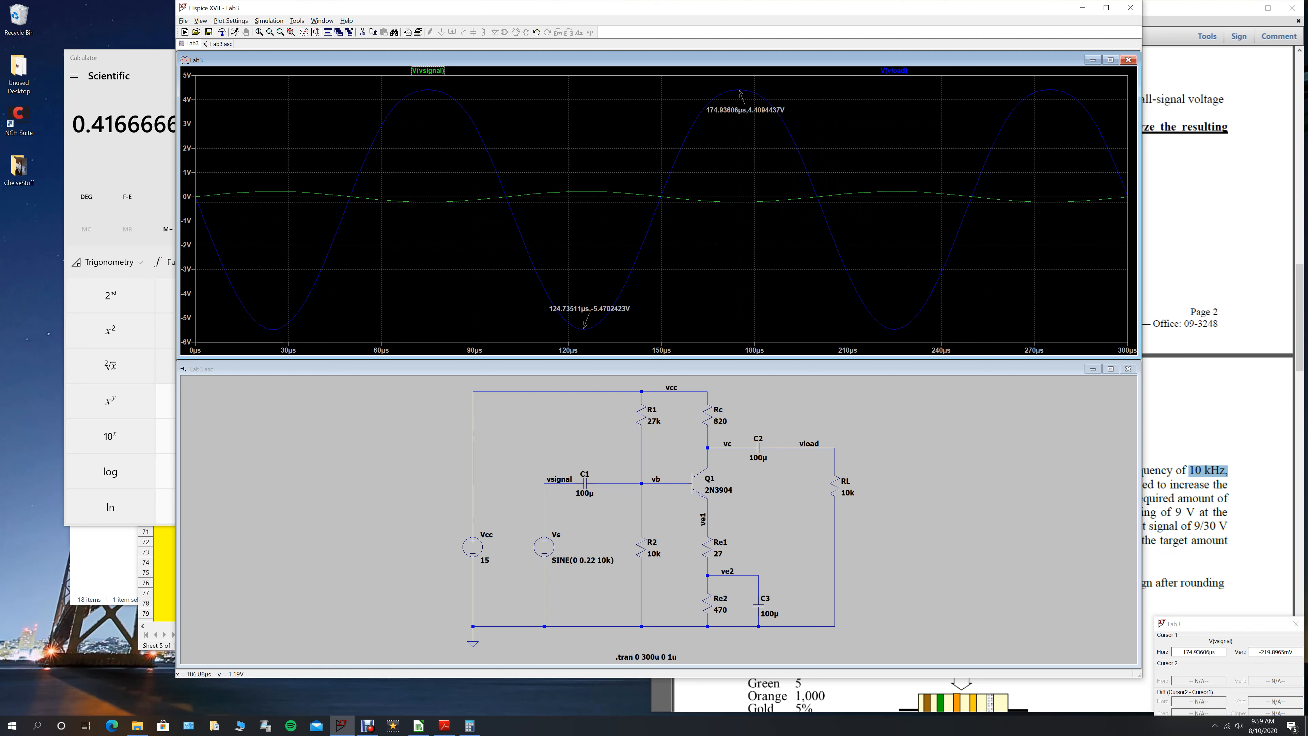
{"action": "right_click", "coordinate": [740, 176]}
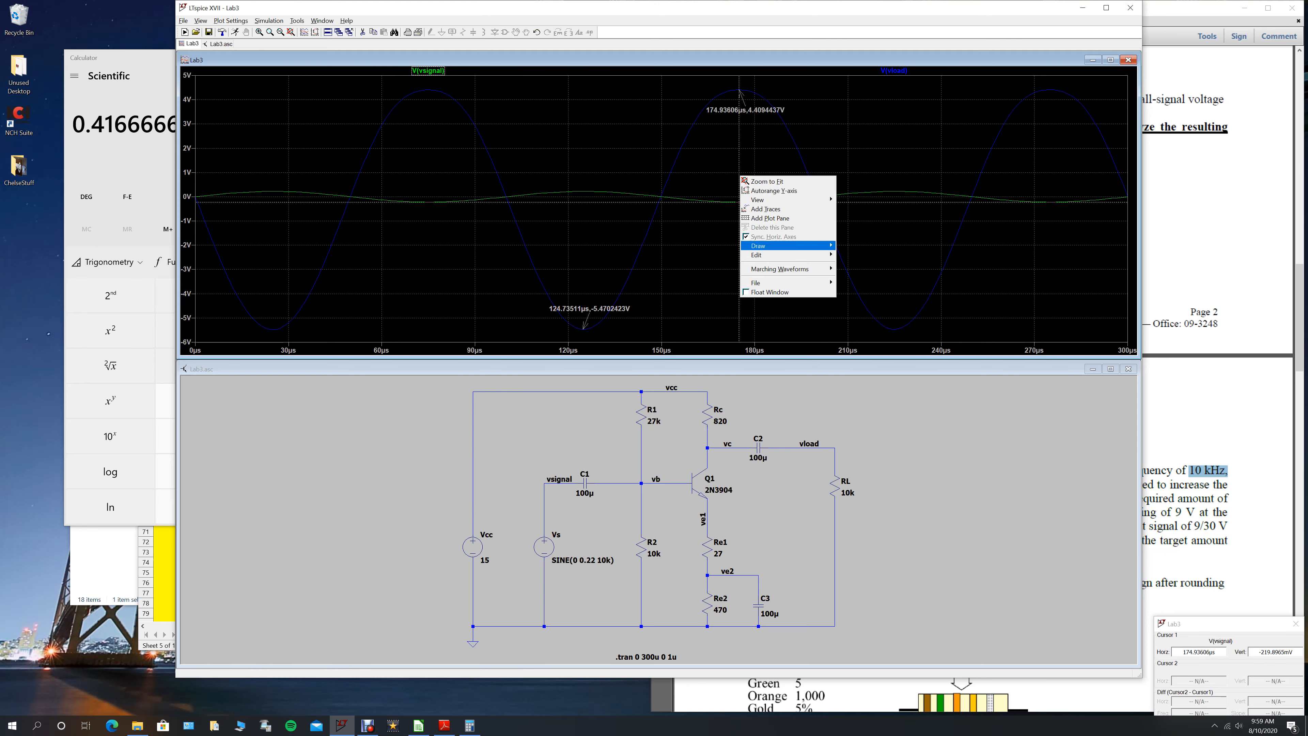
{"action": "mouse_move", "coordinate": [787, 246]}
{"action": "left_click", "coordinate": [866, 246]}
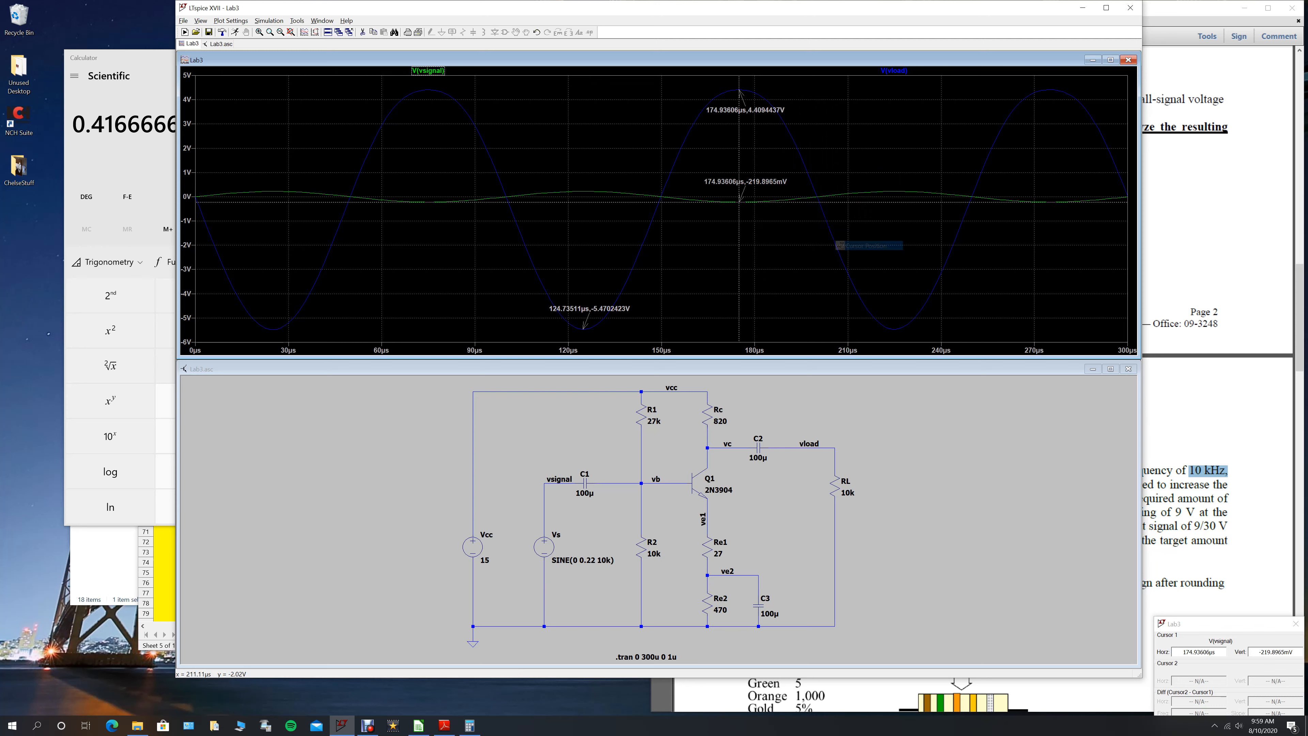
- Move the cursor to the positive peak of V(vsignal) near 225 µs and annotate its position
{"action": "left_click_drag", "start_coordinate": [739, 200], "coordinate": [898, 216]}
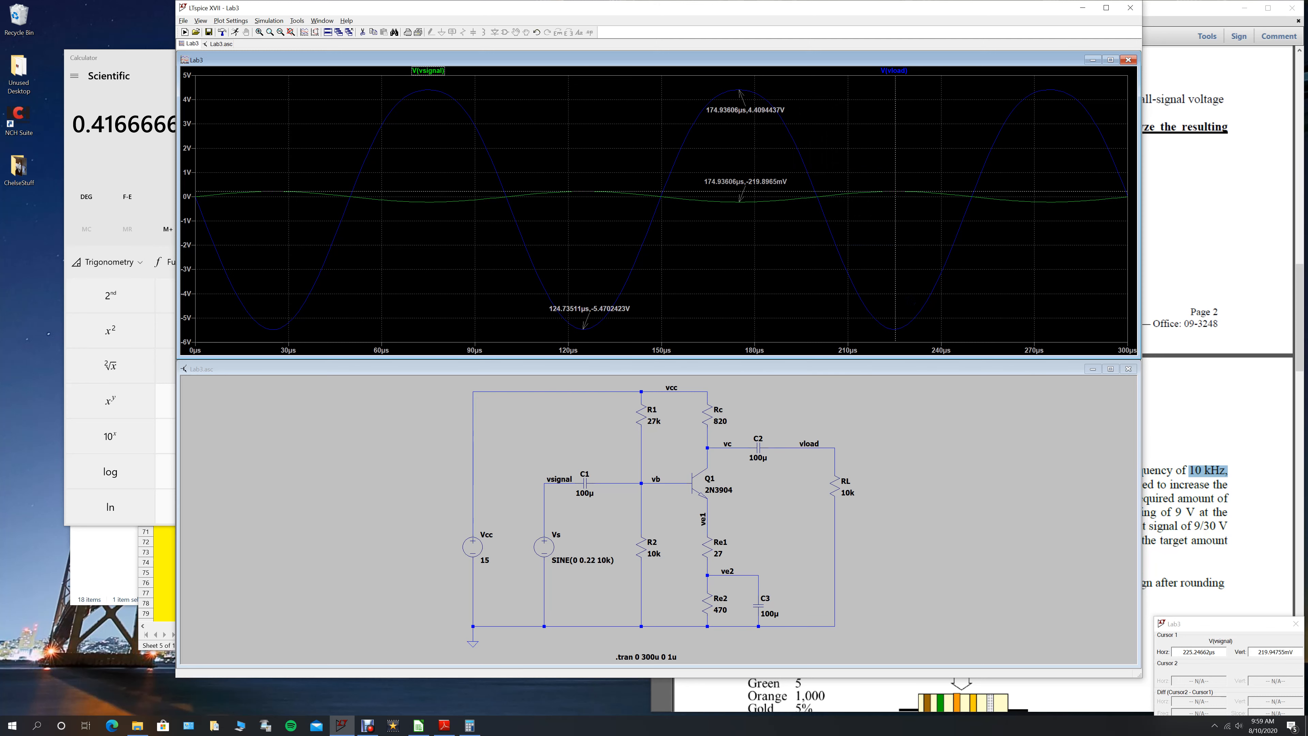
{"action": "right_click", "coordinate": [896, 217]}
{"action": "mouse_move", "coordinate": [927, 287]}
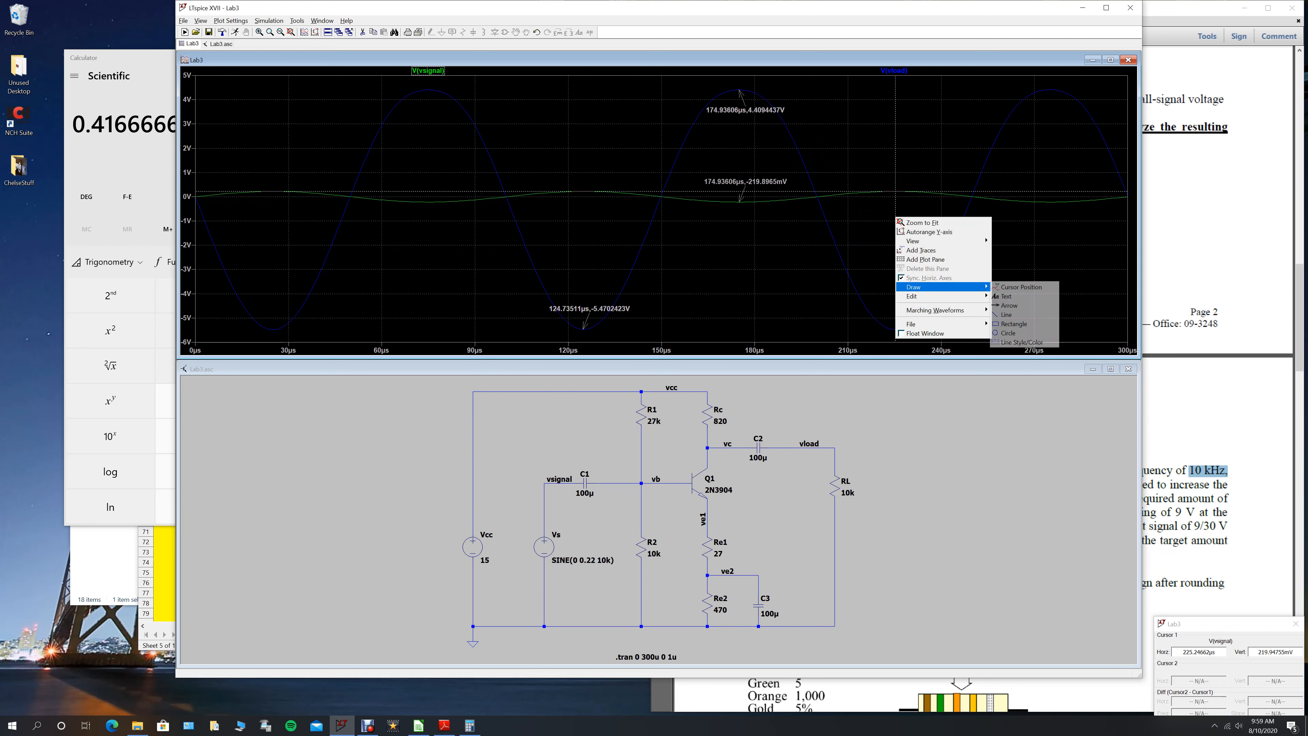
{"action": "left_click", "coordinate": [1022, 287]}
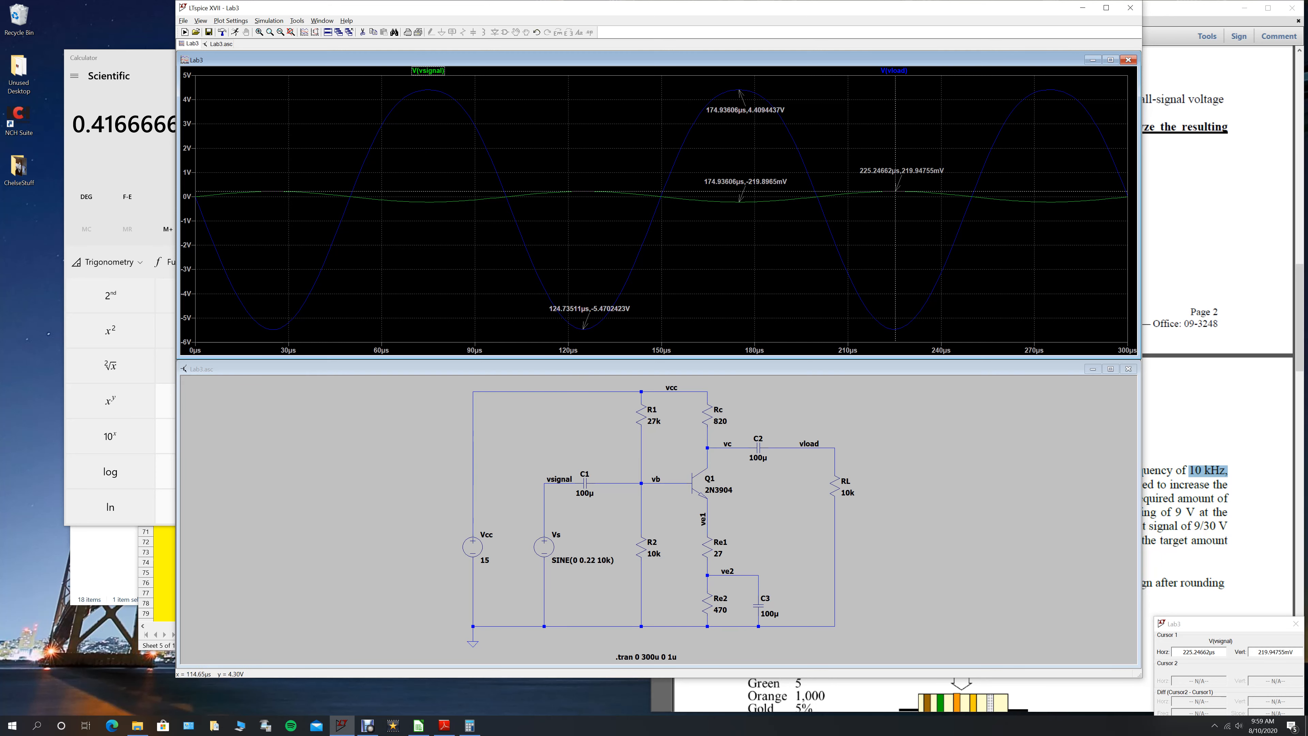
- Switch to the Calc workbook and select the "Output swing with large input" entry below the schematic area
{"action": "left_click", "coordinate": [165, 592]}
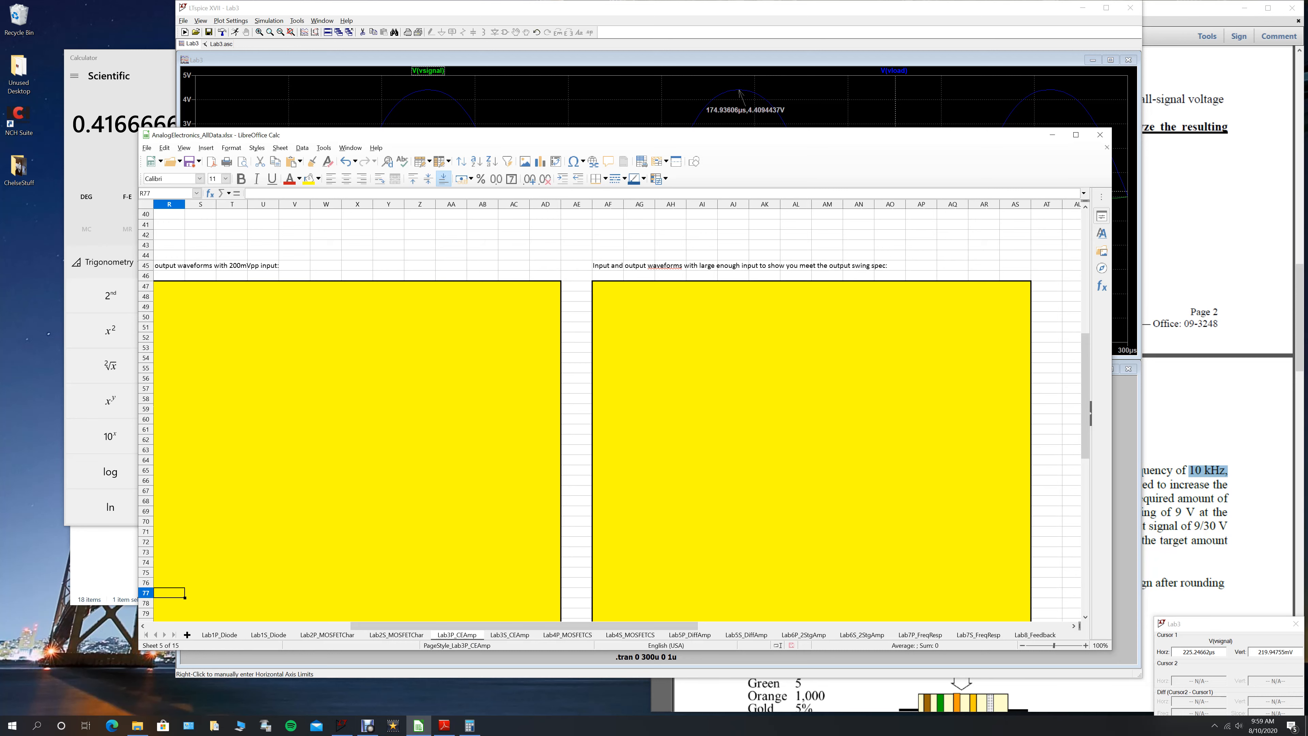
{"action": "left_click_drag", "start_coordinate": [678, 625], "coordinate": [473, 626]}
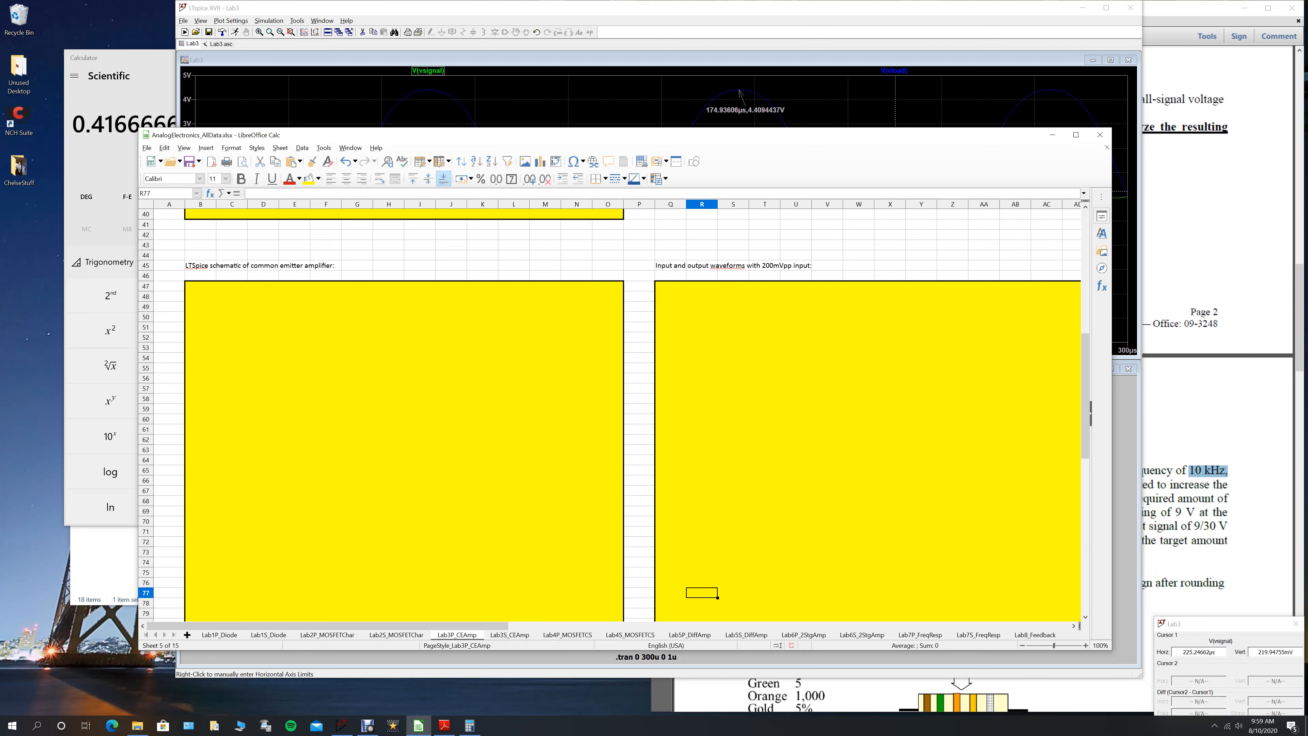
{"action": "scroll", "coordinate": [610, 412], "scroll_direction": "down", "scroll_amount": 6}
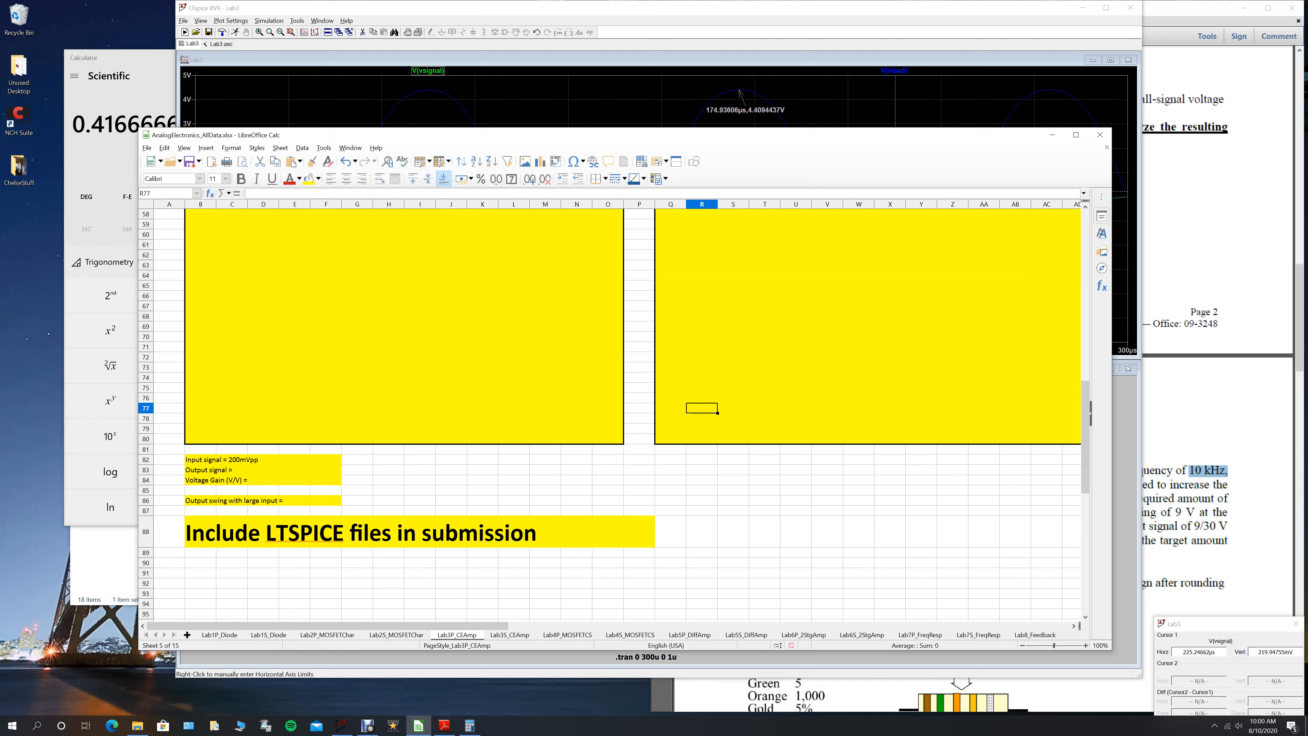
{"action": "left_click", "coordinate": [211, 501]}
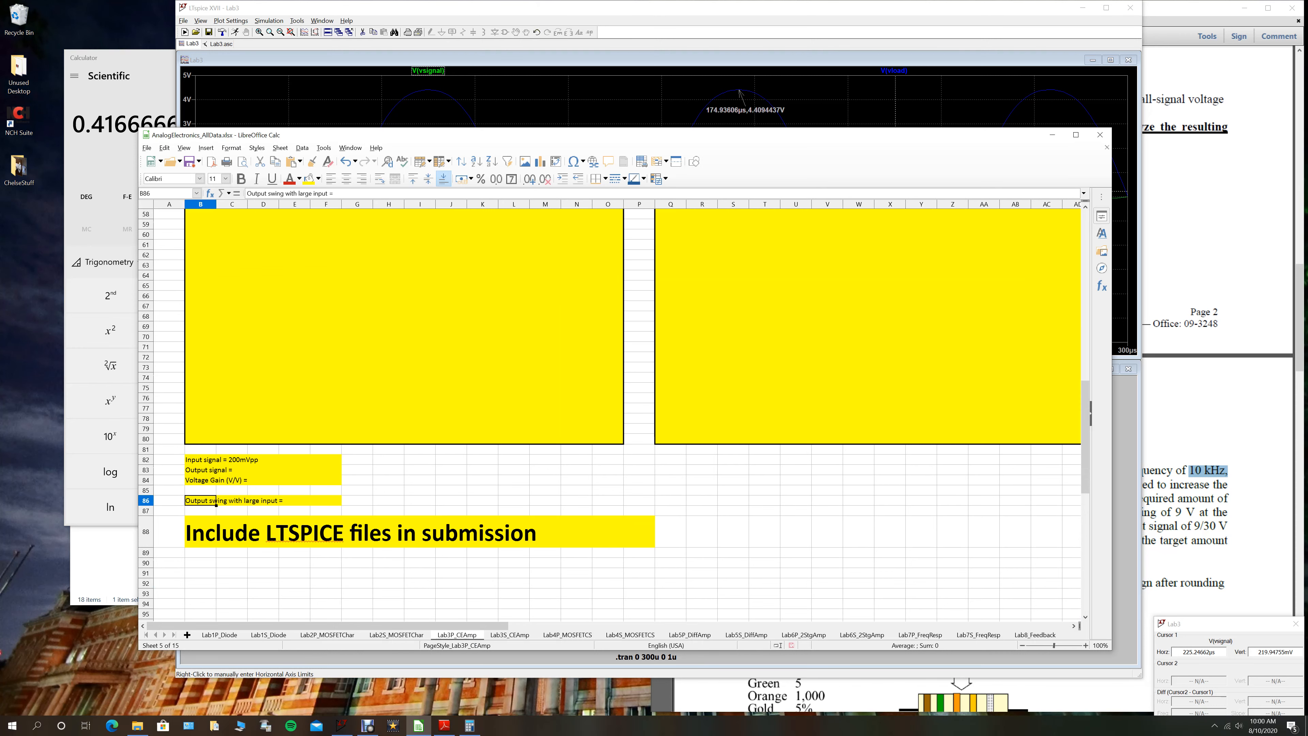
- Review the Lab3P_CEAmp sheet from the large-input output swing cell to the heading about including LTSPICE files, selecting each
{"action": "left_click", "coordinate": [294, 500]}
{"action": "left_click", "coordinate": [326, 501]}
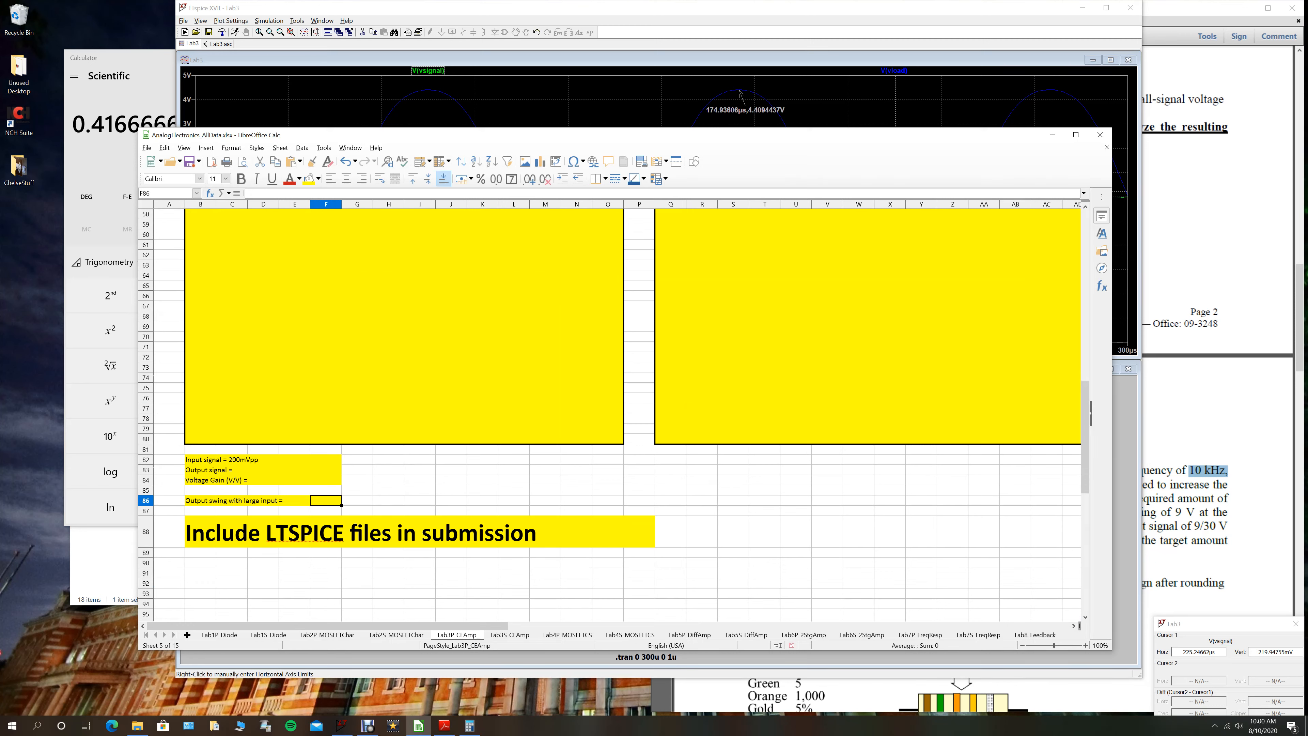
{"action": "scroll", "coordinate": [610, 412], "scroll_direction": "up", "scroll_amount": 19}
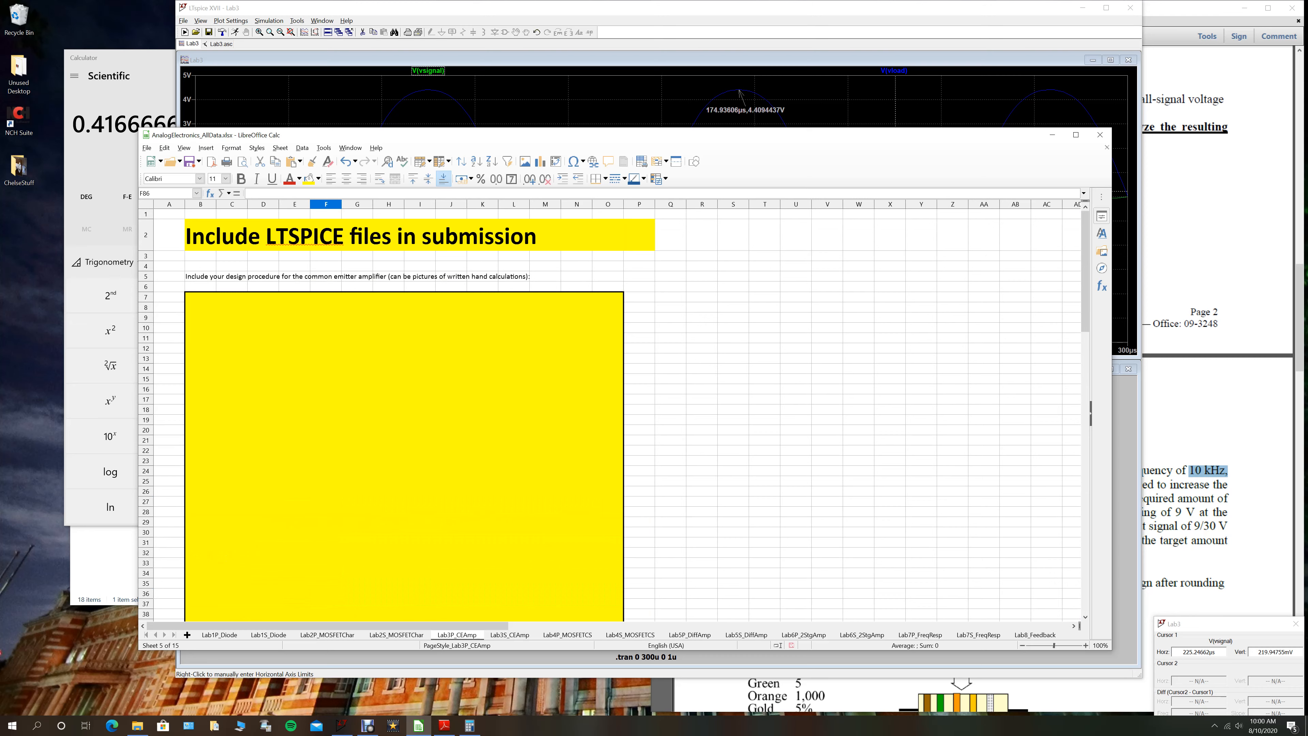
{"action": "scroll", "coordinate": [613, 412], "scroll_direction": "down", "scroll_amount": 16}
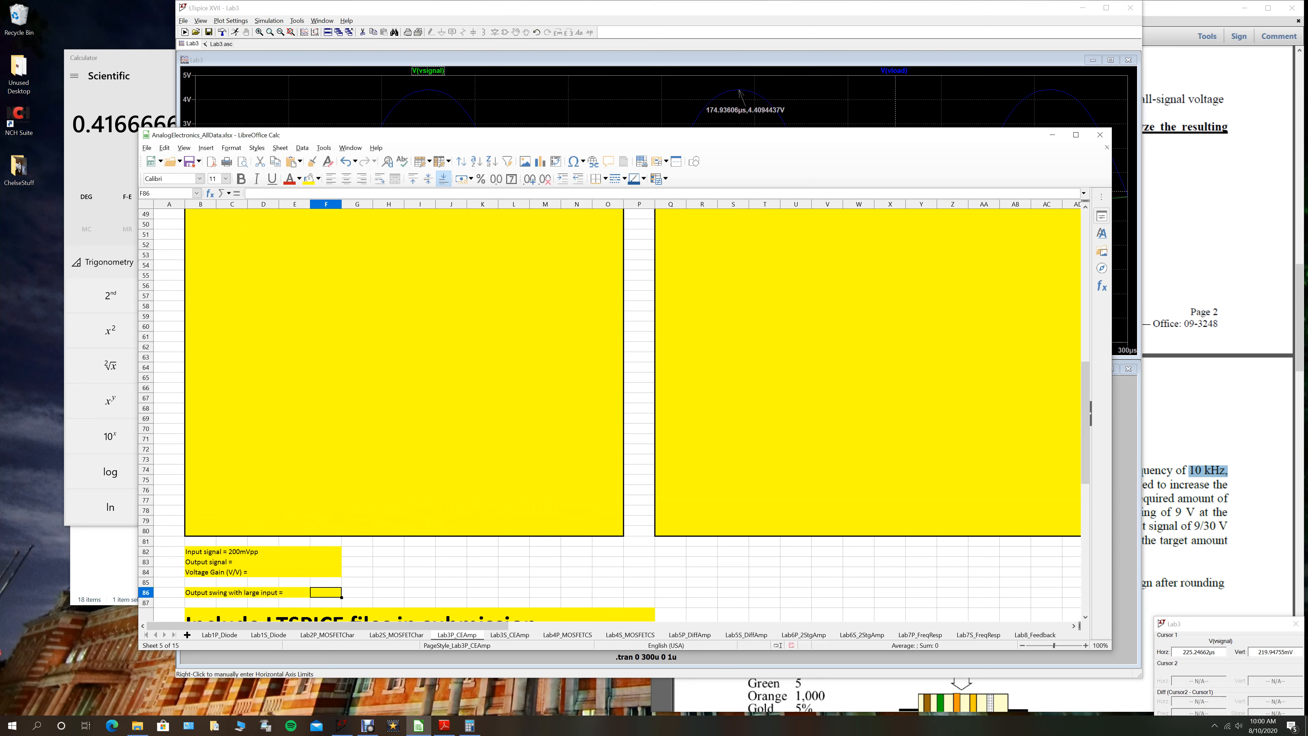
{"action": "scroll", "coordinate": [613, 412], "scroll_direction": "up", "scroll_amount": 16}
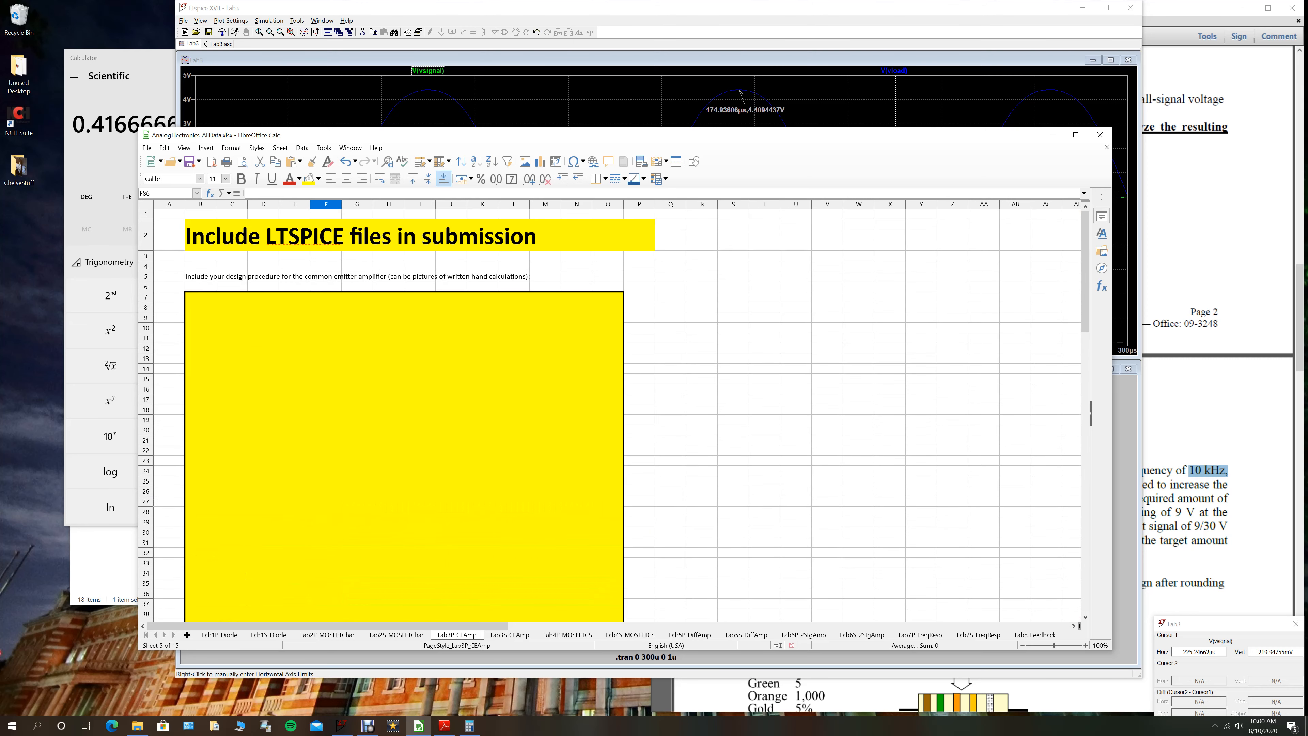
{"action": "left_click", "coordinate": [232, 235]}
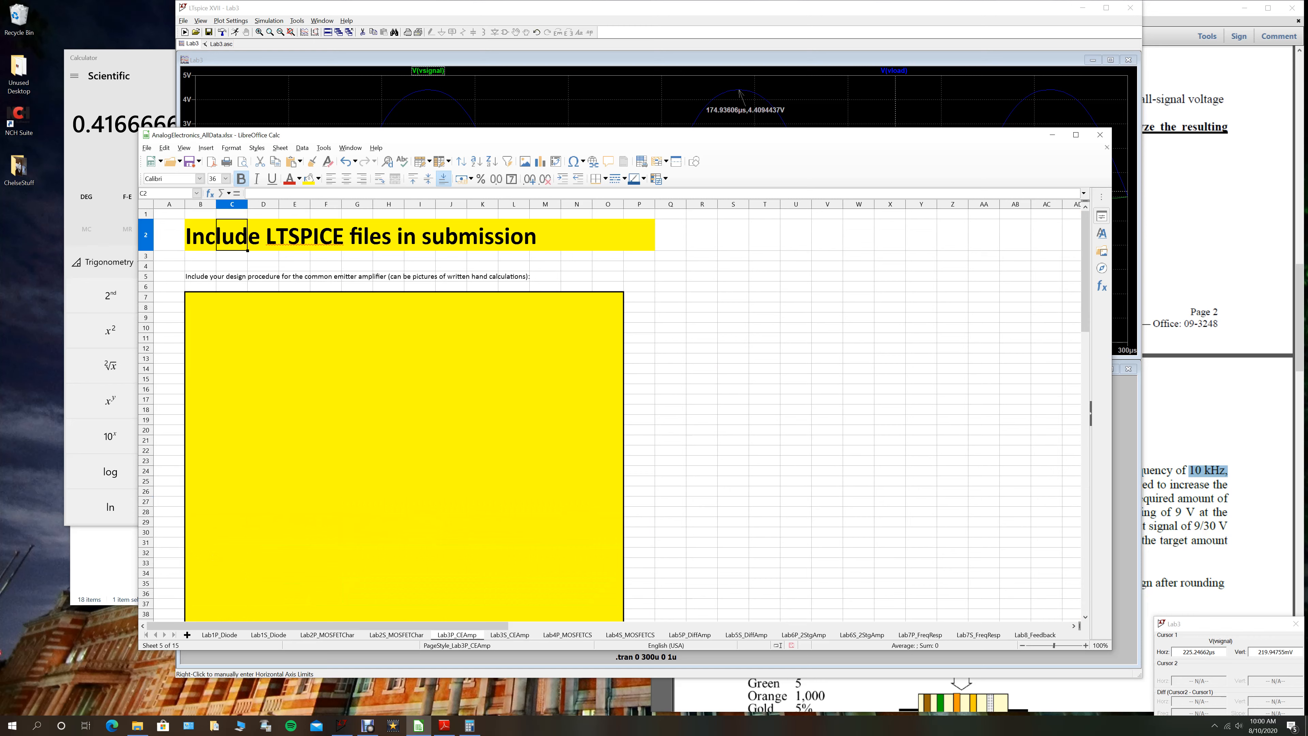
{"action": "left_click", "coordinate": [367, 725]}
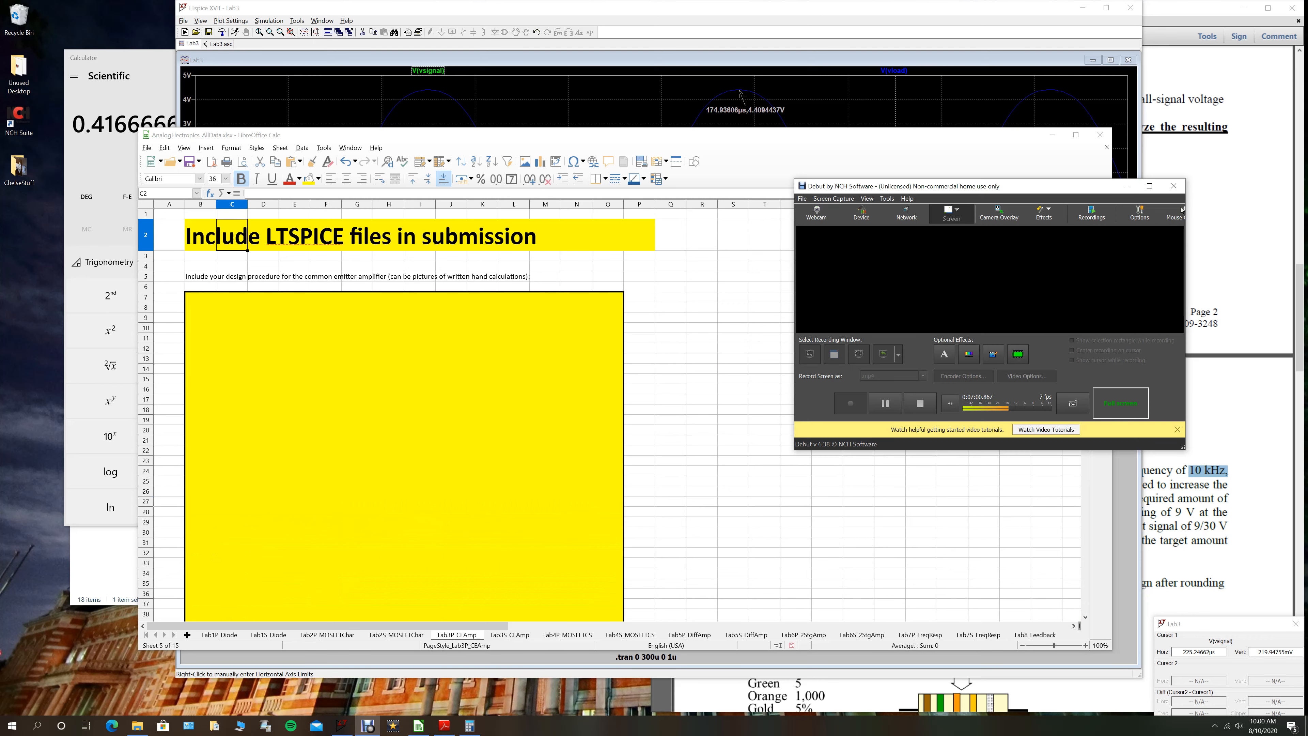